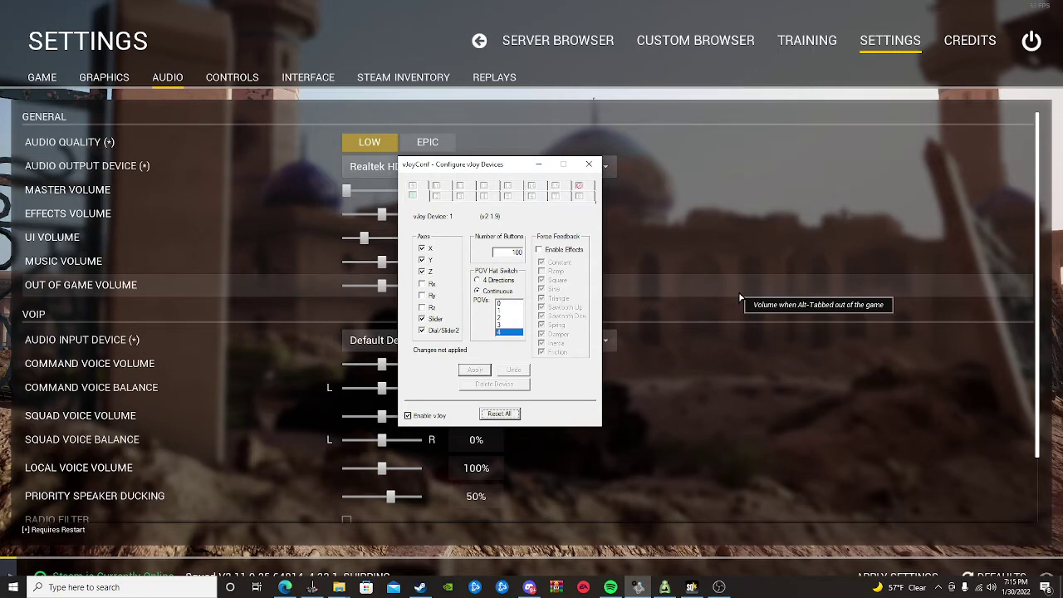
- Arrange the vJoy configuration, HidHide client and Joystick Gremlin windows beside each other over the game's settings screen
left_click_drag(478, 164, 79, 11)
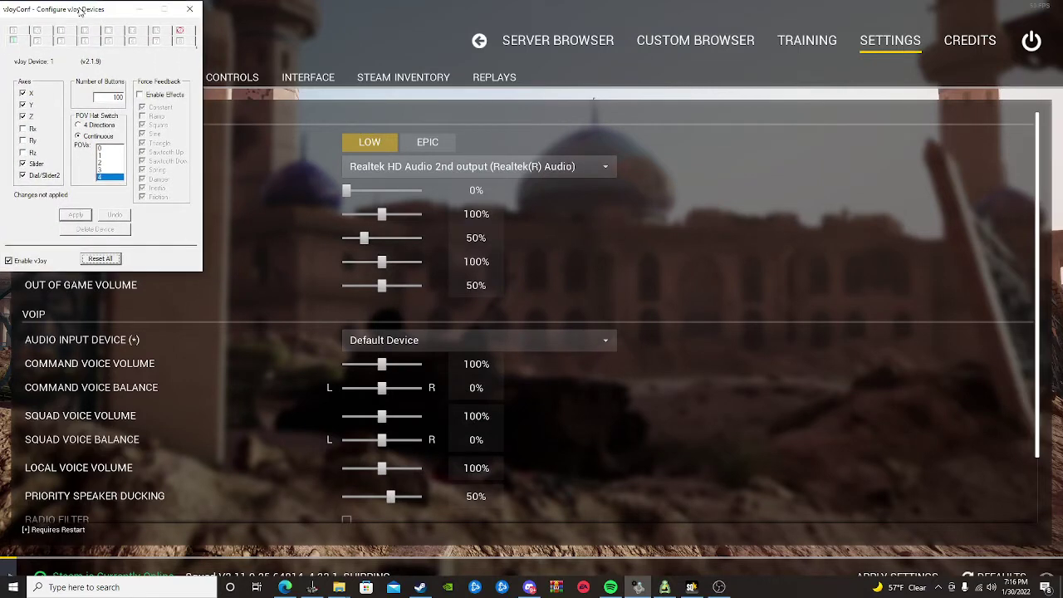
left_click(663, 587)
left_click_drag(367, 397, 443, 8)
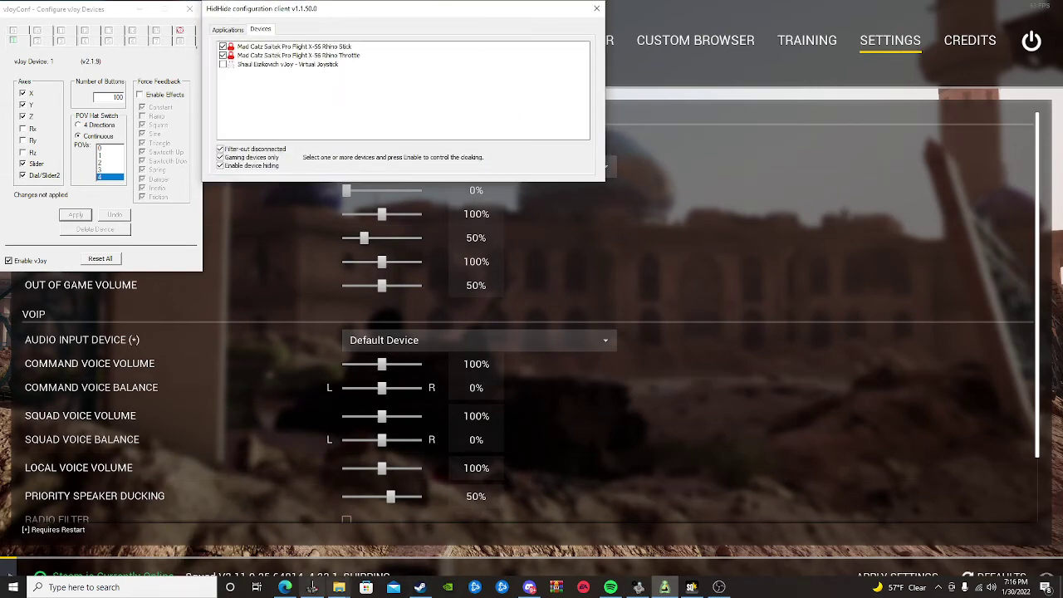
left_click(312, 587)
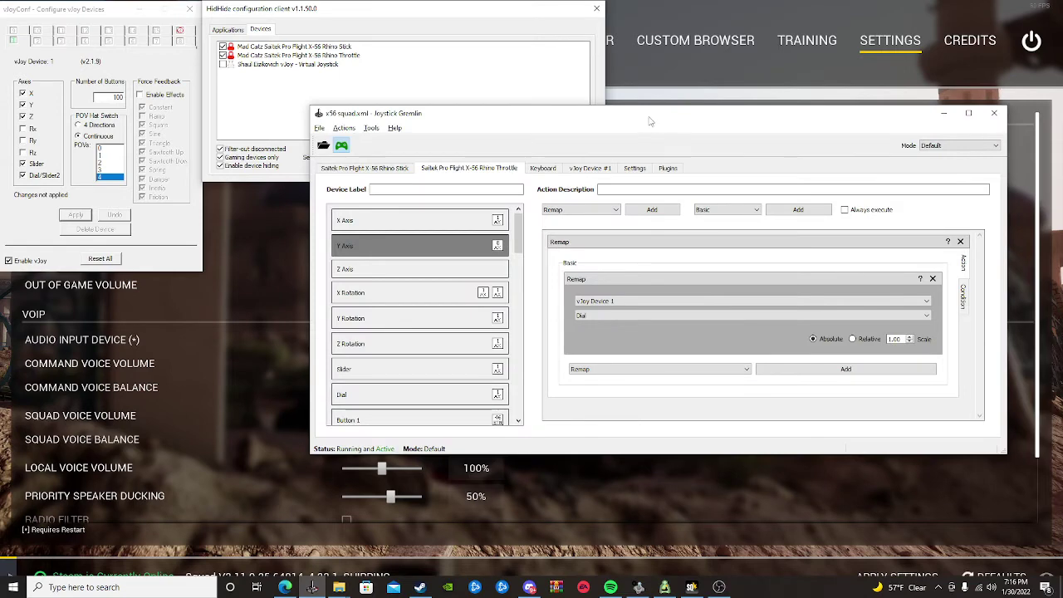
left_click_drag(650, 122, 542, 199)
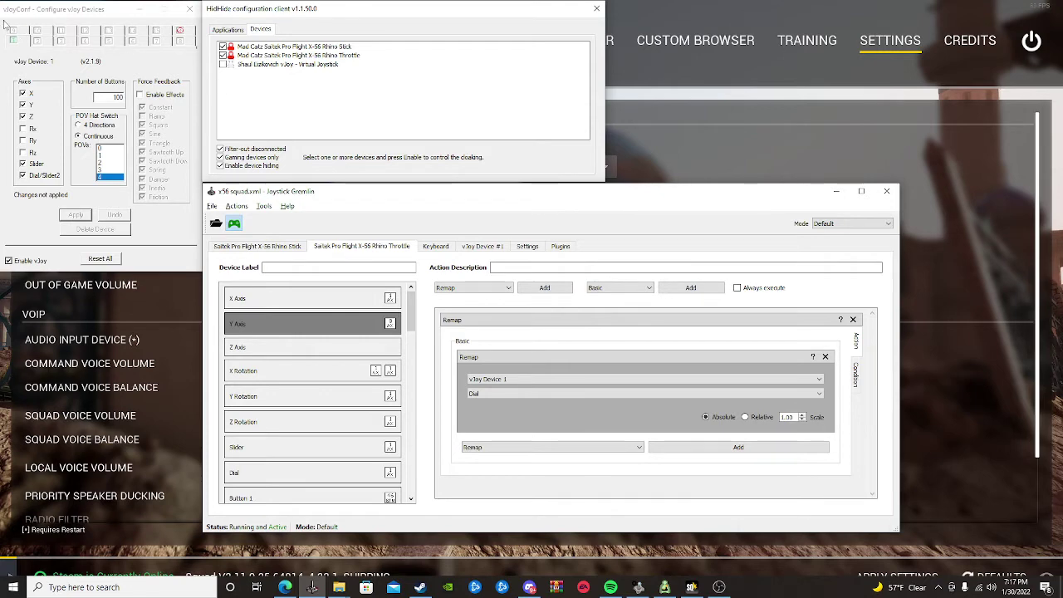
- Reposition the HidHide and Joystick Gremlin windows so the hidden devices list and the throttle mappings can both be seen
mouse_move(105, 12)
left_mouse_down()
mouse_move(315, 208)
mouse_move(238, 260)
mouse_move(101, 108)
mouse_move(101, 13)
left_mouse_up()
left_click_drag(283, 7, 407, 30)
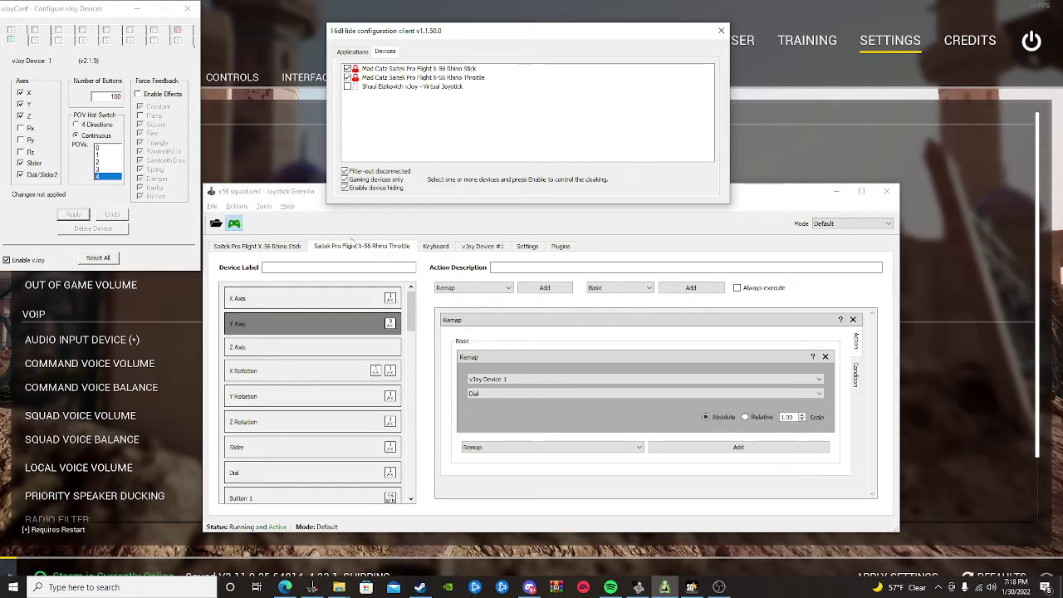
left_click(587, 220)
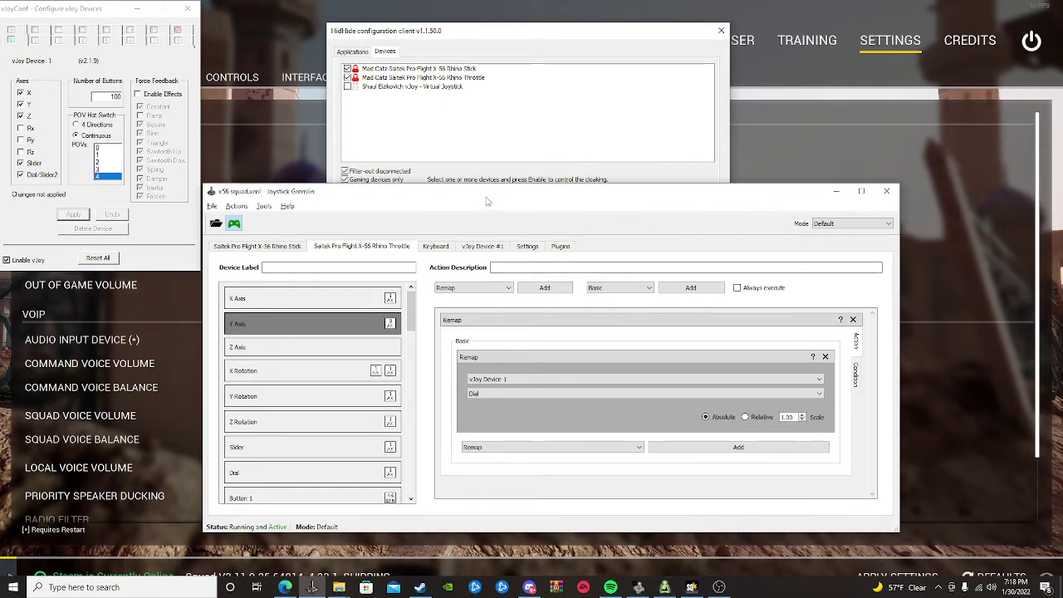
left_click_drag(489, 196, 456, 75)
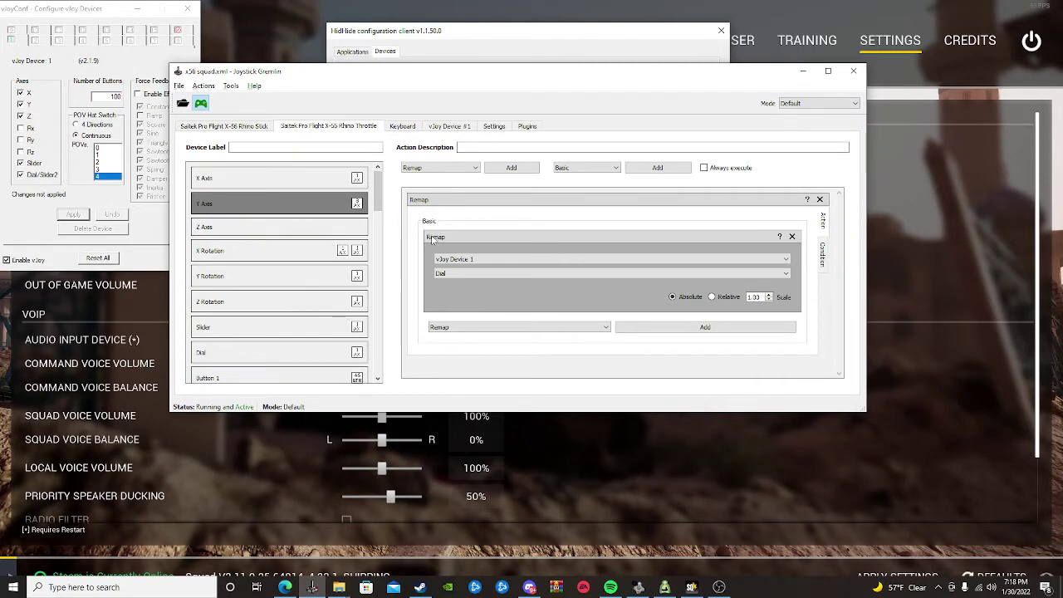
left_click(828, 70)
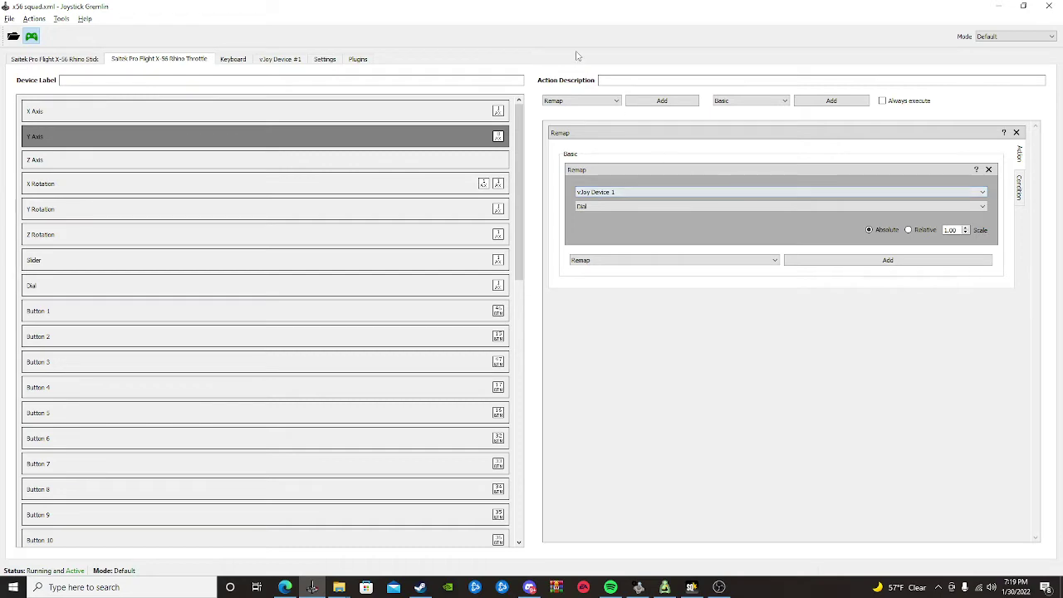
left_click_drag(196, 12, 471, 196)
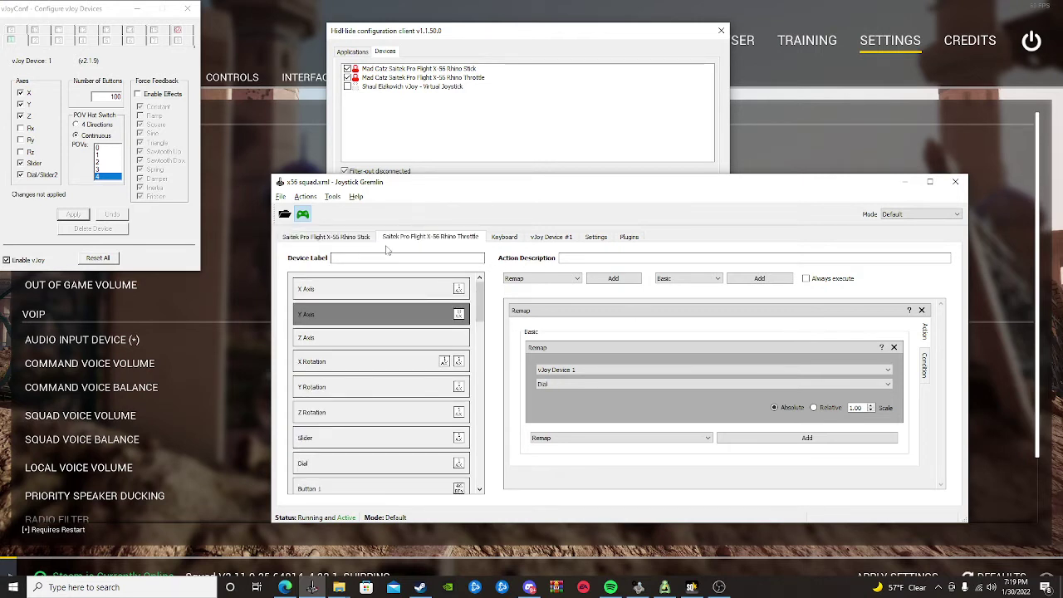
- Deactivate the x56 squad profile in Joystick Gremlin and turn off device hiding in HidHide
left_click(303, 215)
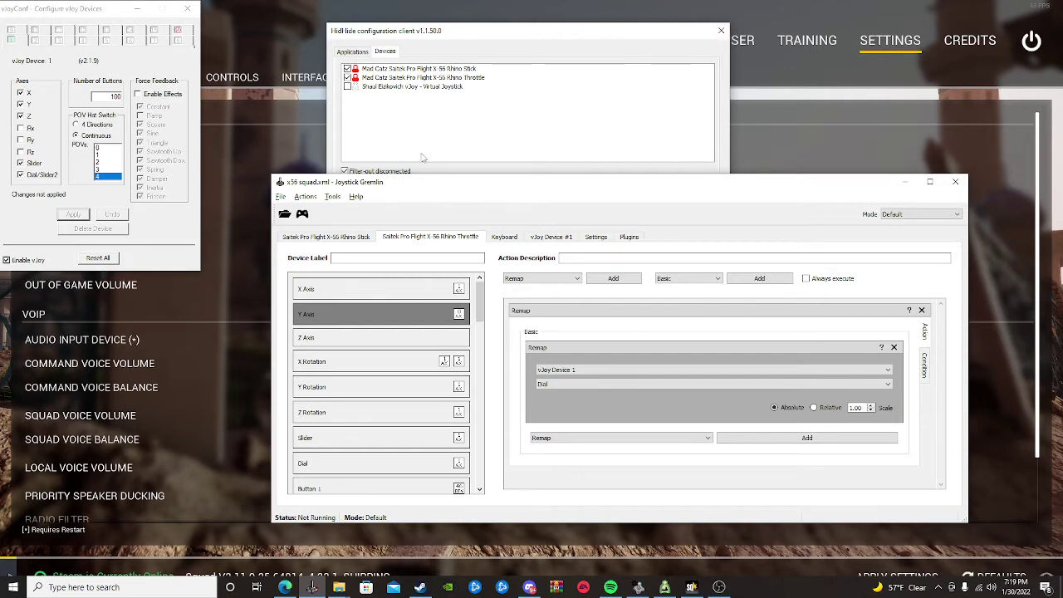
left_click_drag(674, 40, 672, 19)
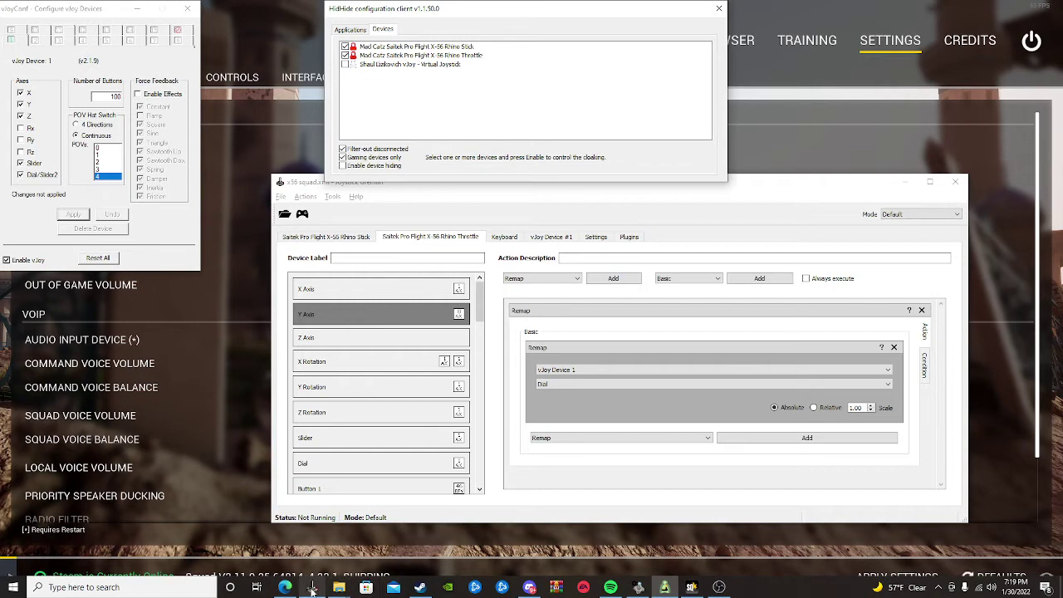
- Close Joystick Gremlin, reopen it with the x56 squad profile and place its window below the HidHide devices list
left_click(313, 587)
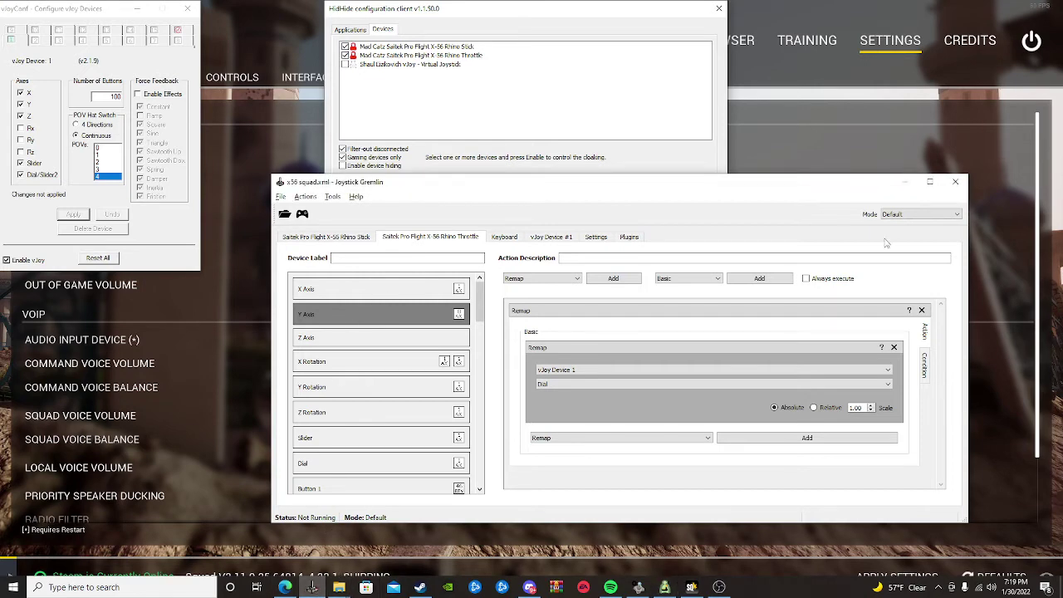
left_click(955, 181)
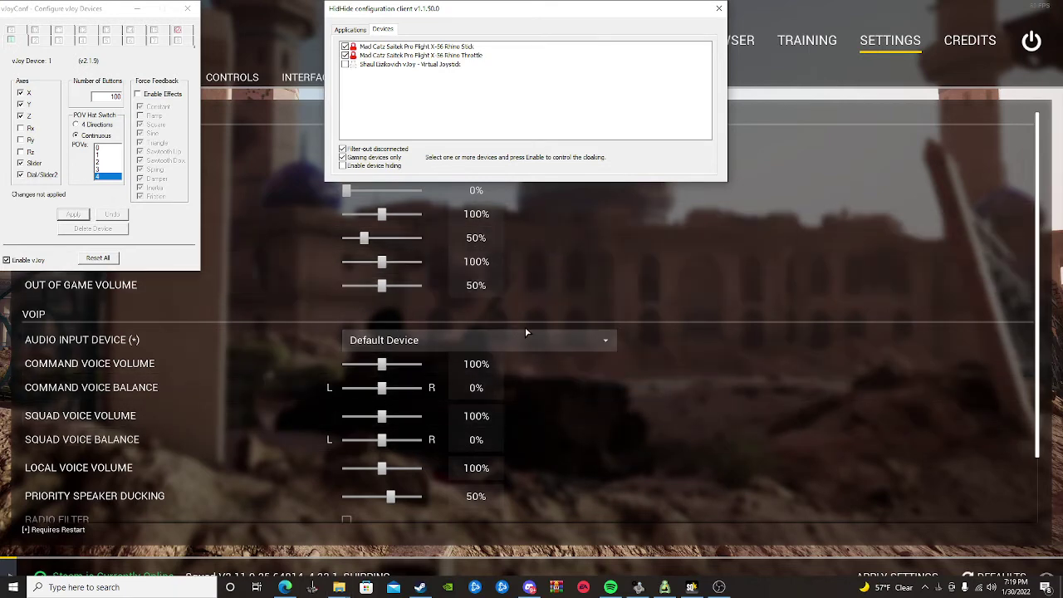
key("alt+Tab")
left_click_drag(586, 203, 537, 115)
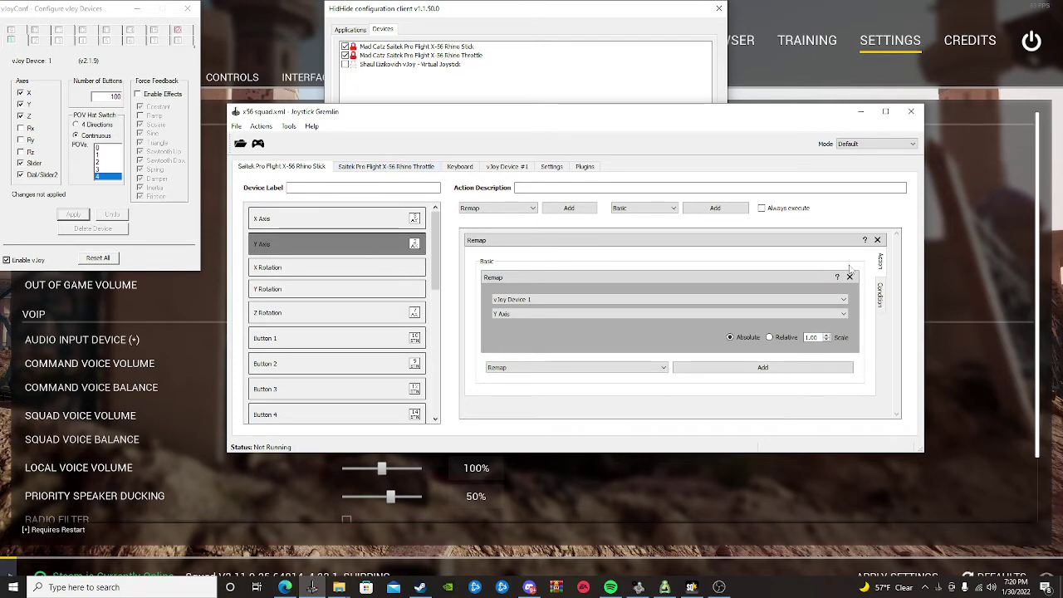
- Remove the Rhino Stick's Y Axis remap and add a new Remap action to that axis
left_click(876, 240)
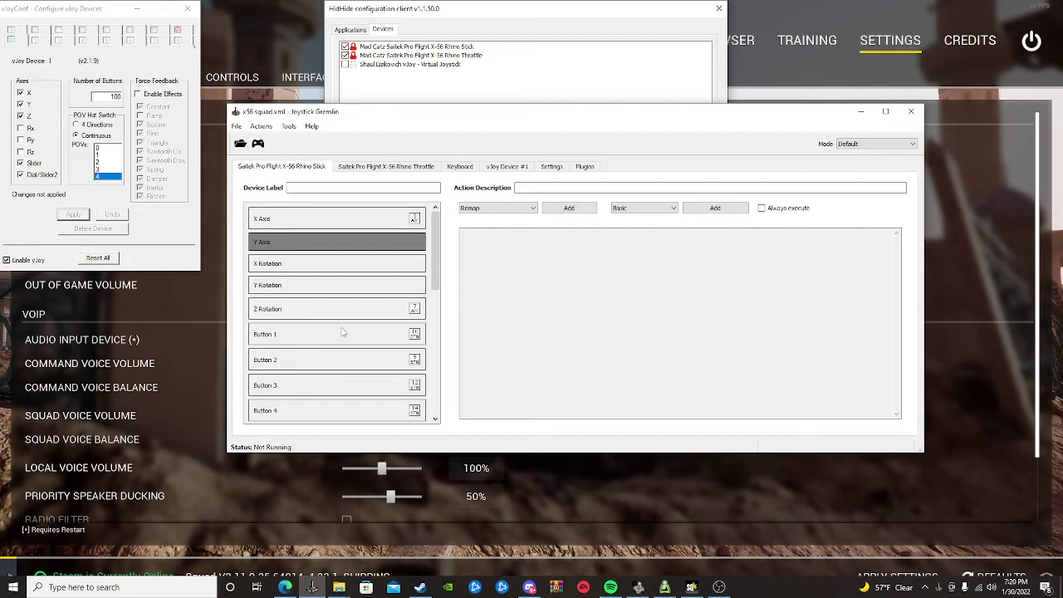
left_click(342, 332)
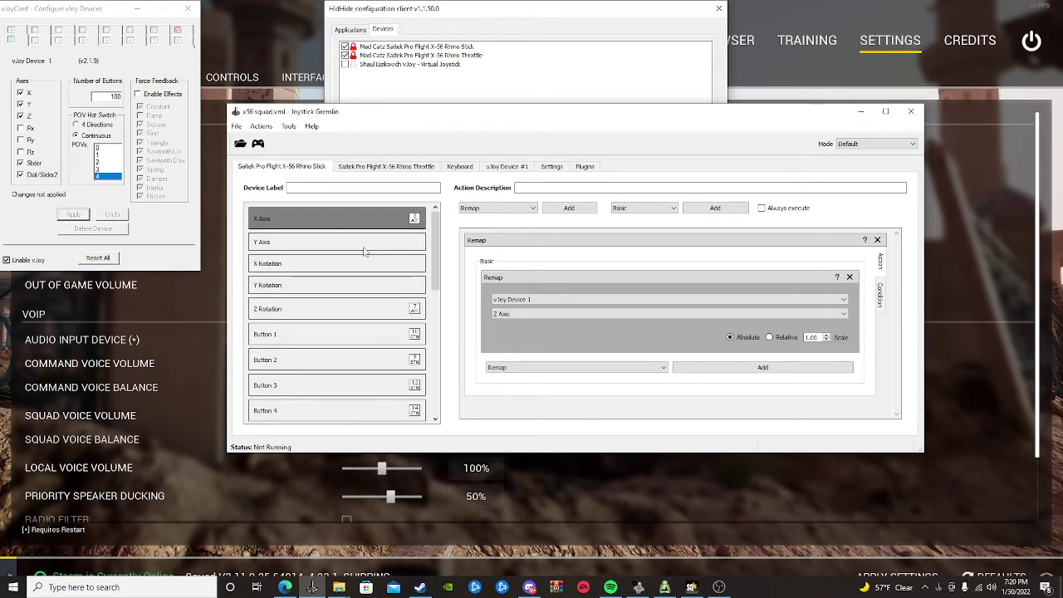
left_click(364, 245)
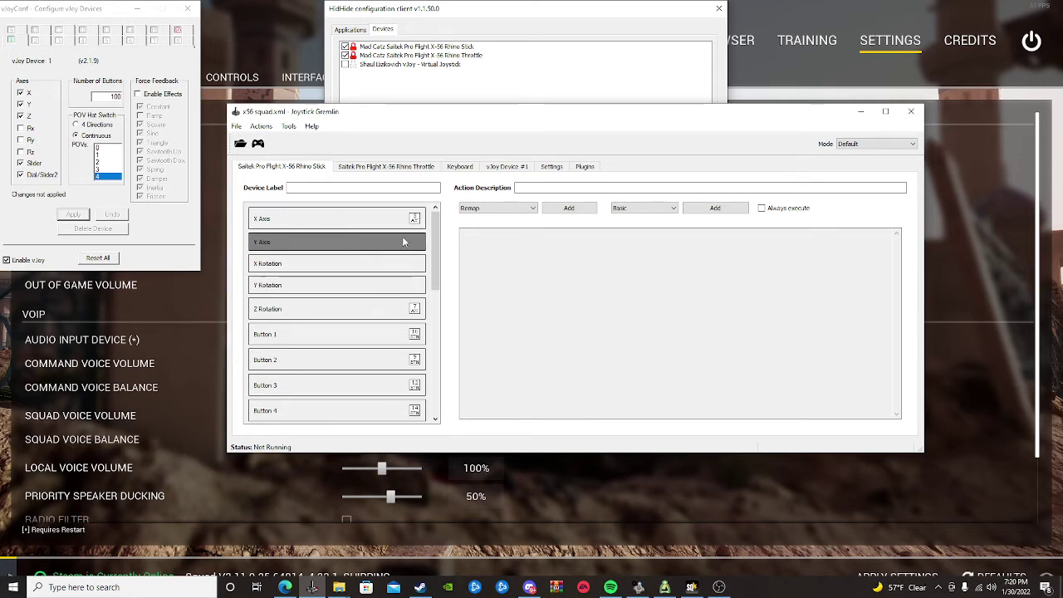
left_click(572, 208)
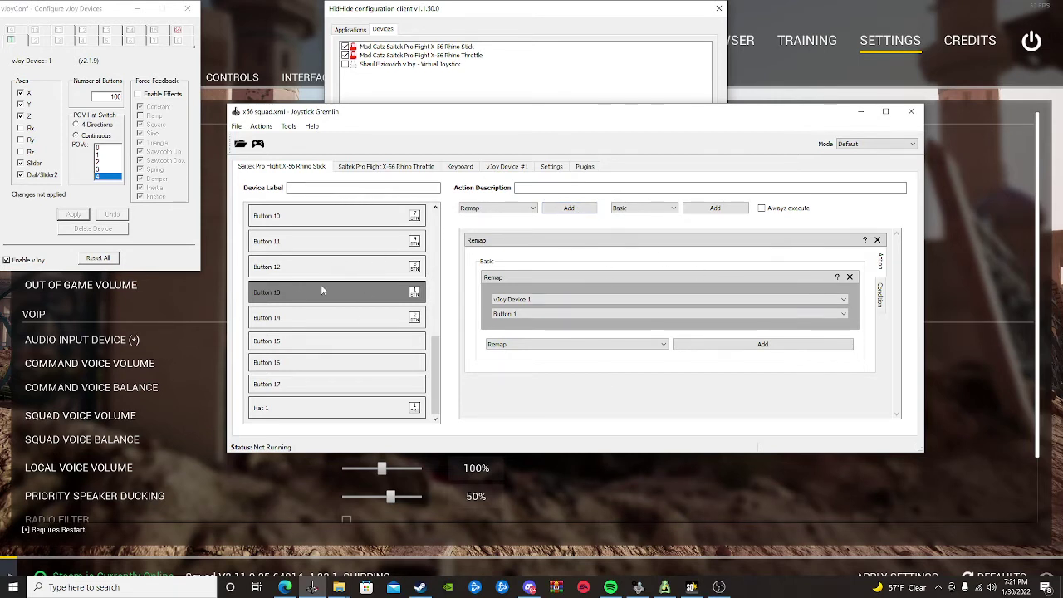
- Review the Rhino Stick's button mappings and show the Rhino Throttle's mappings
scroll(325, 282, "up", 1)
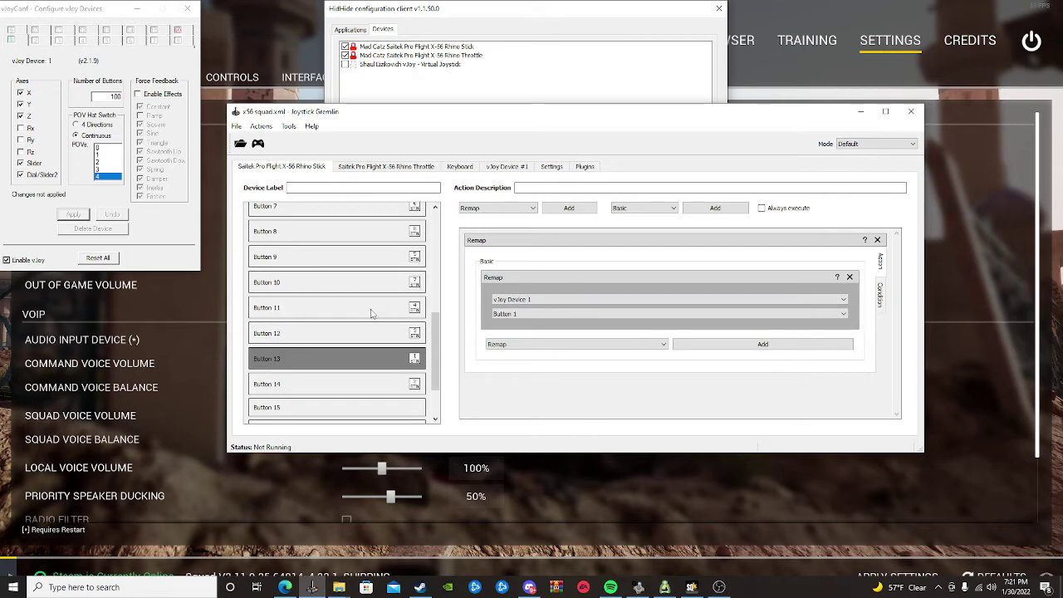
scroll(374, 307, "up", 1)
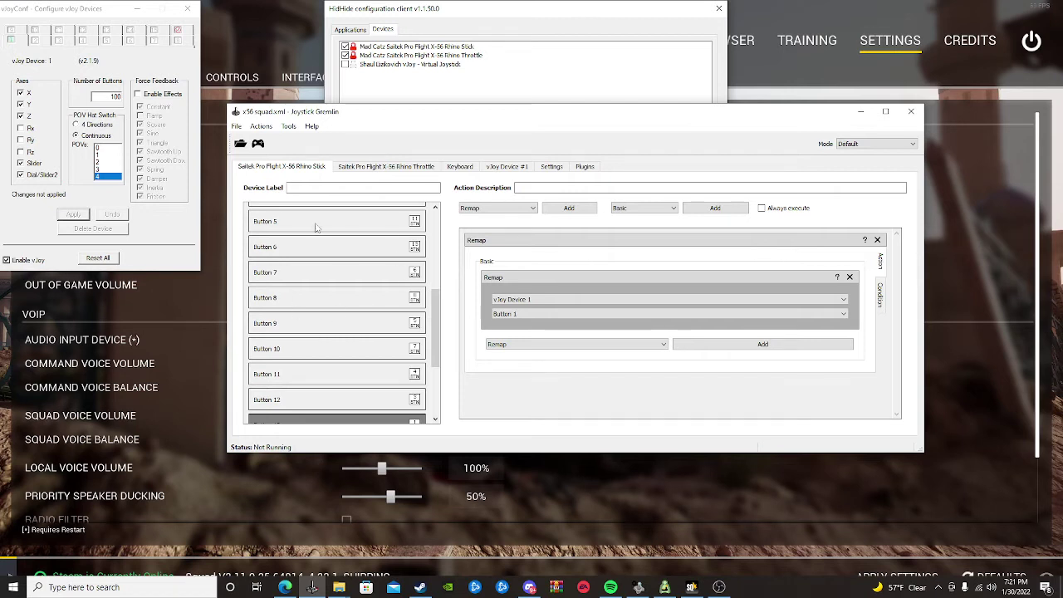
scroll(336, 249, "down", 2)
scroll(357, 299, "up", 1)
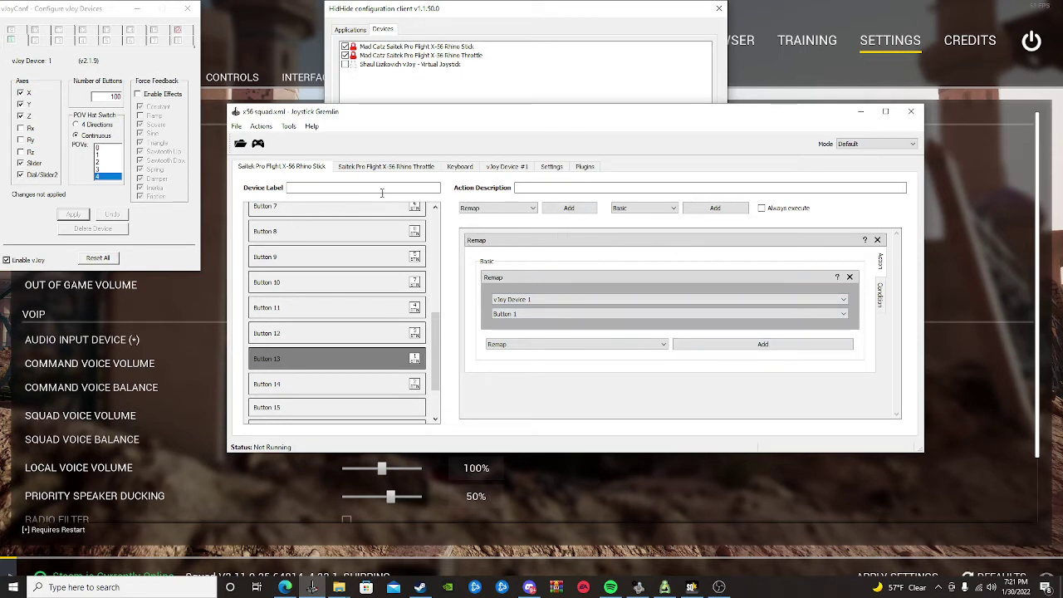
left_click(407, 166)
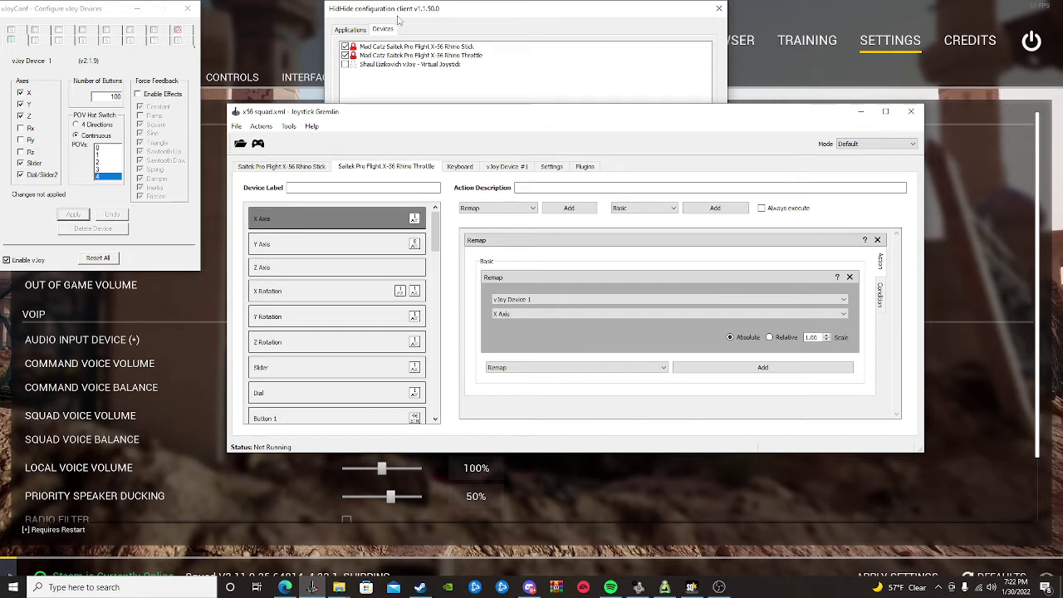
- Open the Input Viewer and display the Axes - Temporal and Buttons + Hats views for vJoy Device #1
left_click(288, 126)
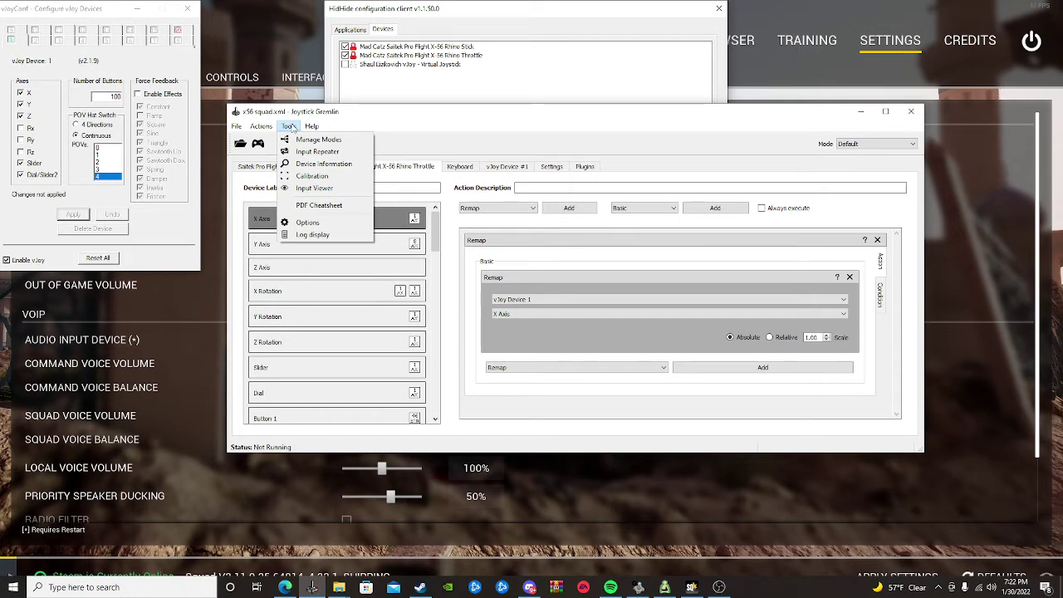
left_click(288, 126)
left_click(288, 126)
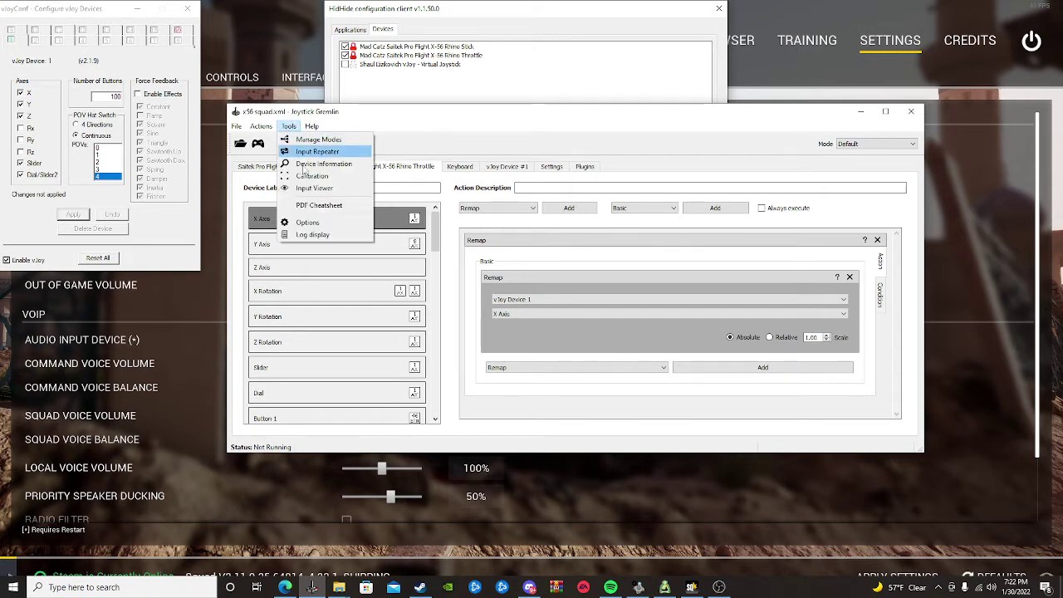
left_click(312, 189)
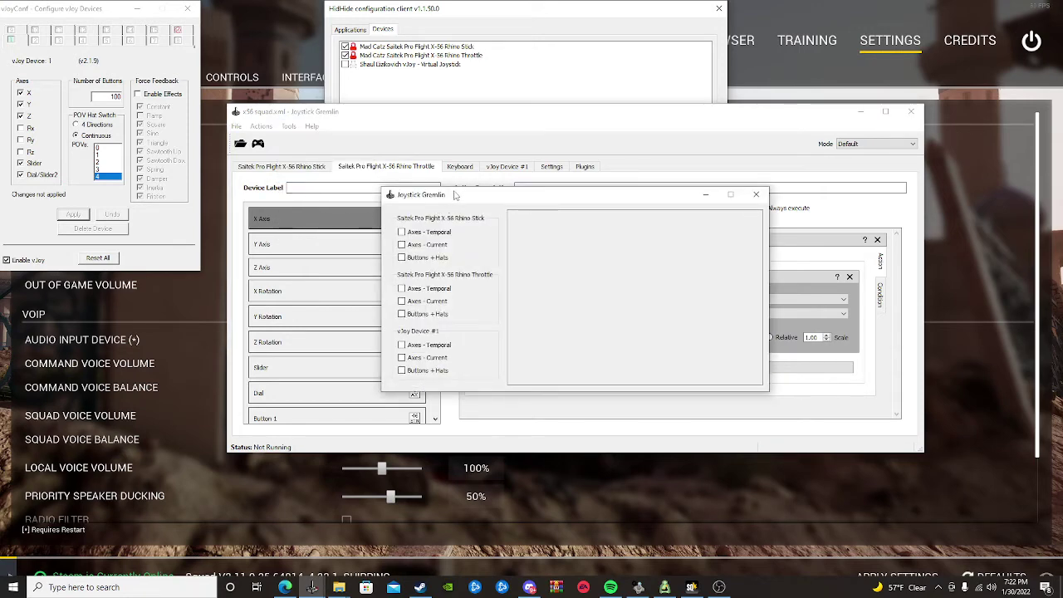
left_click_drag(461, 194, 501, 118)
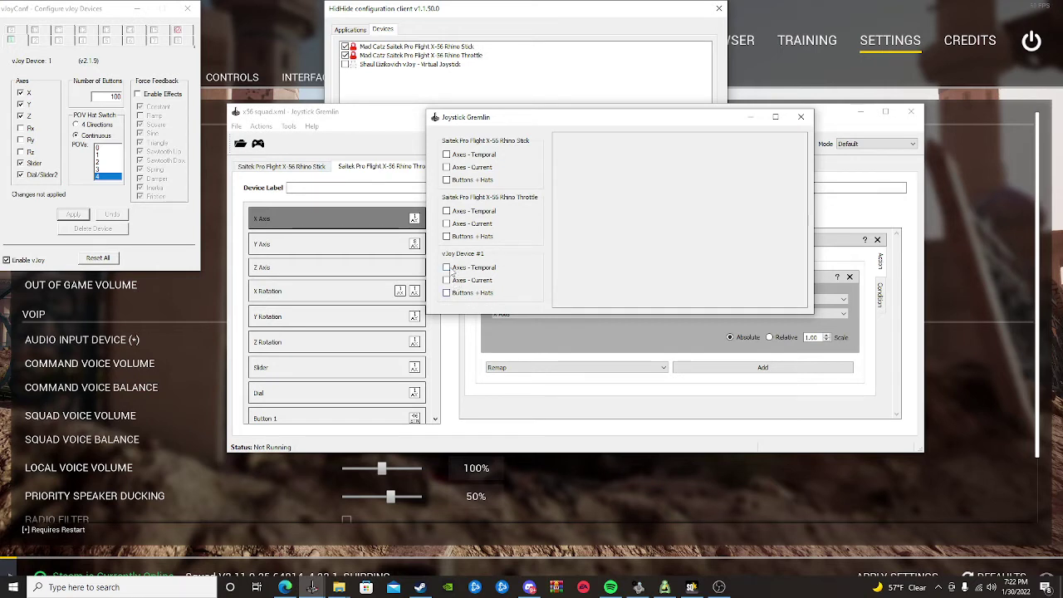
left_click(446, 267)
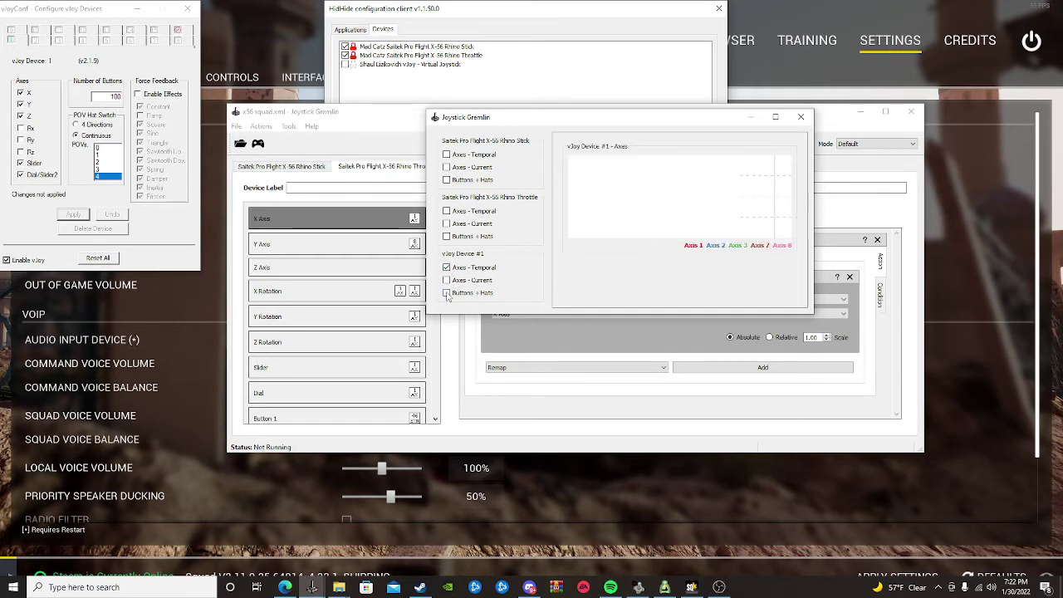
left_click(447, 293)
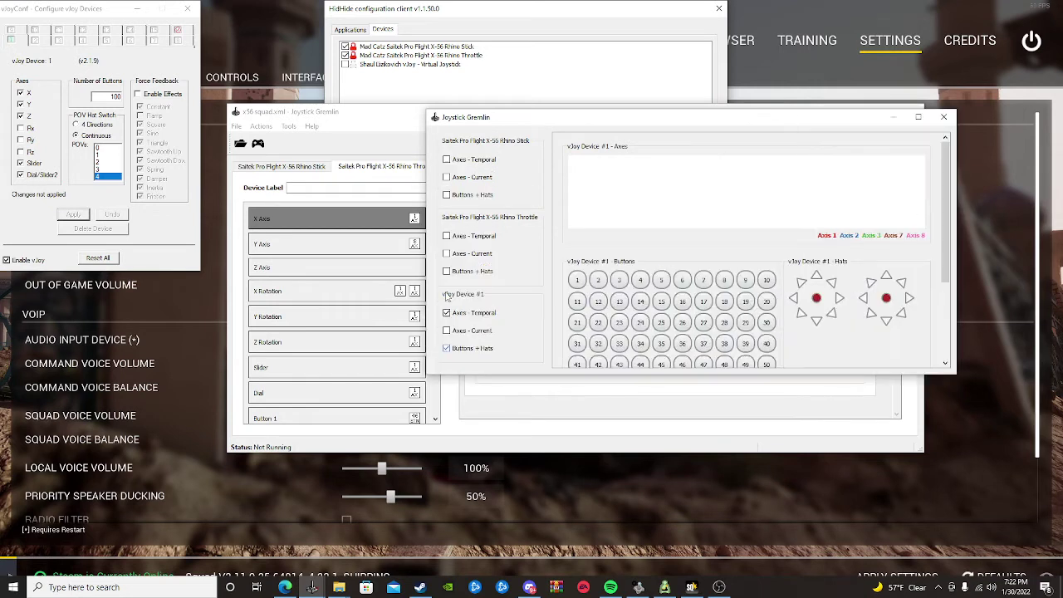
scroll(613, 255, "down", 4)
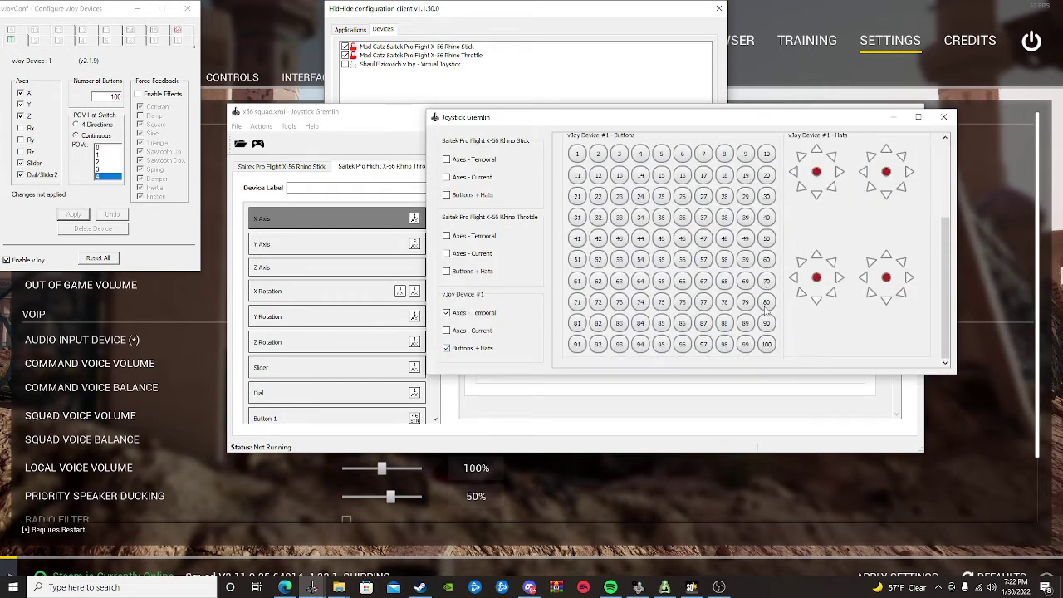
scroll(613, 256, "up", 3)
scroll(612, 257, "down", 3)
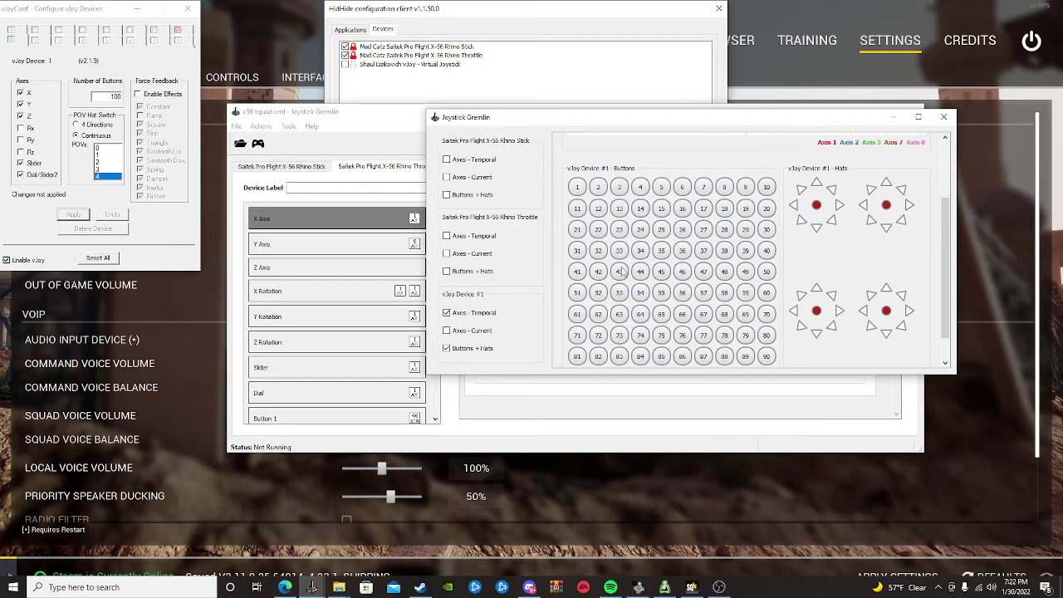
scroll(694, 332, "up", 5)
- Activate the x56 squad profile and check the vJoy Device #1 axes, buttons and hats in the Input Viewer
left_click_drag(588, 117, 594, 216)
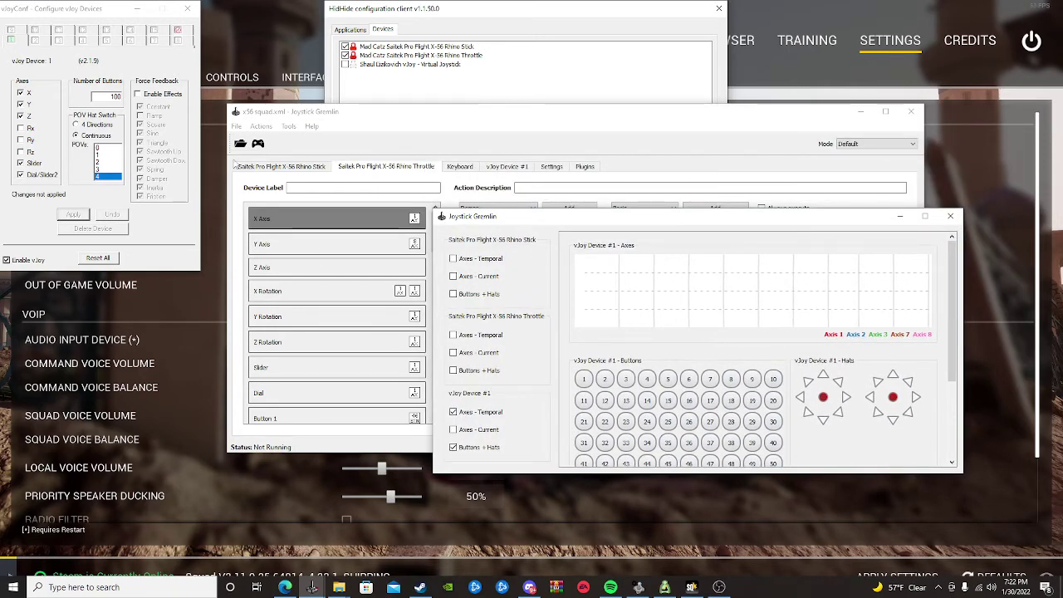
left_click(258, 143)
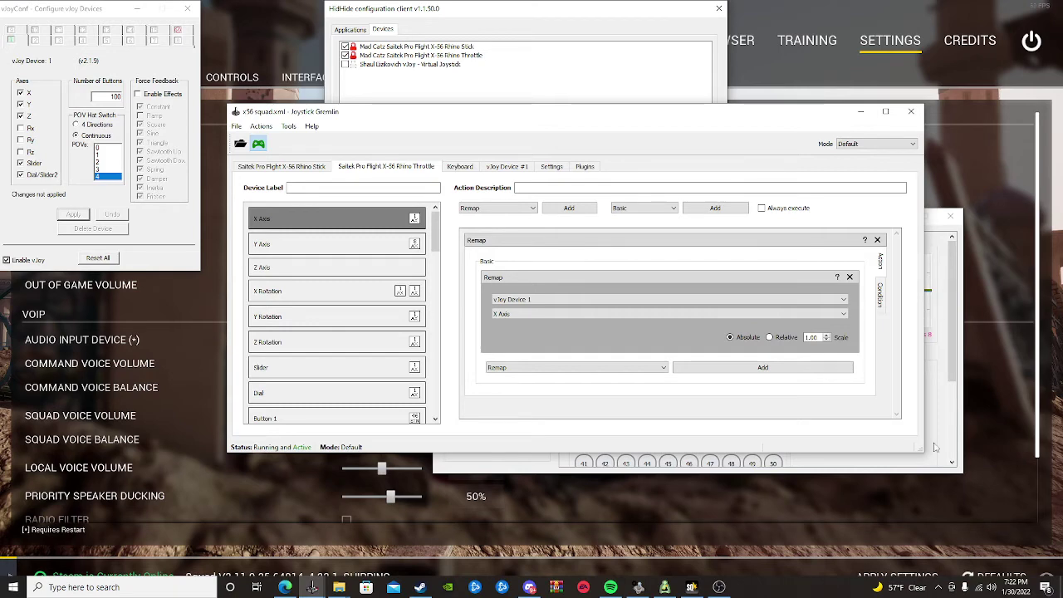
left_click(938, 253)
left_click_drag(714, 223, 591, 181)
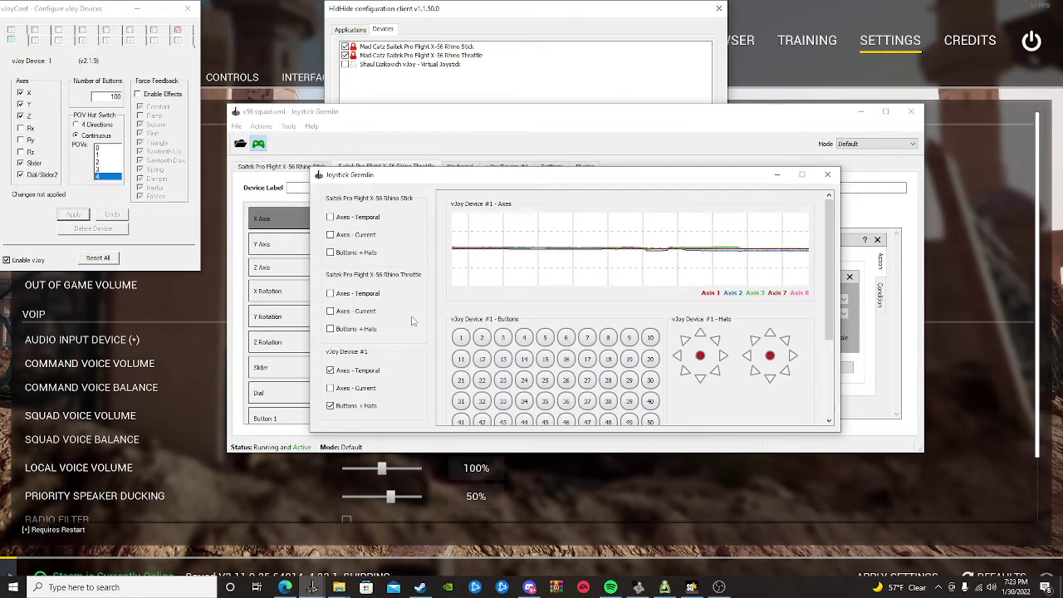
scroll(563, 286, "down", 2)
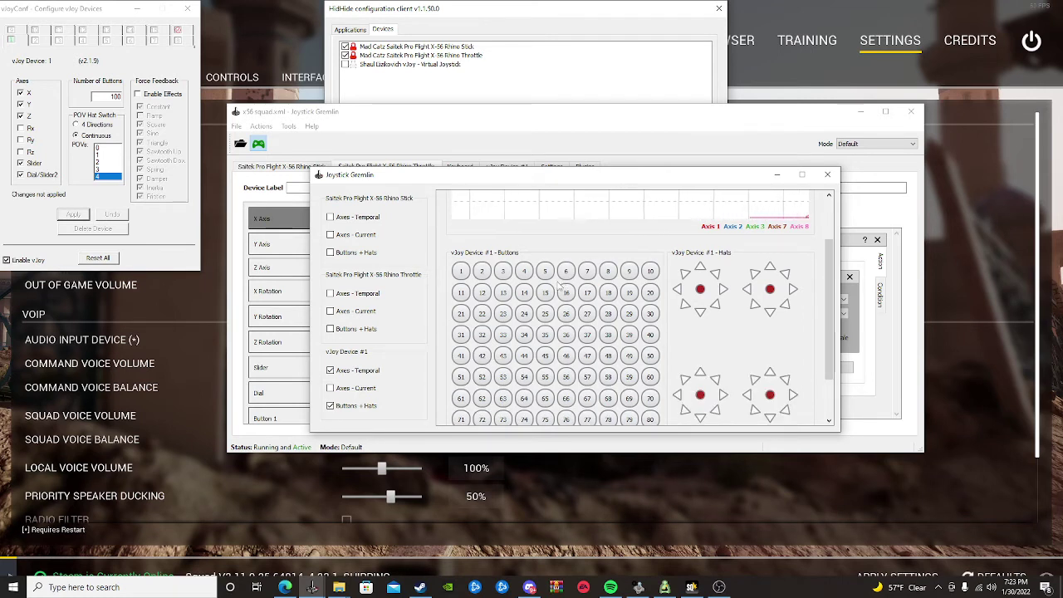
scroll(564, 286, "up", 2)
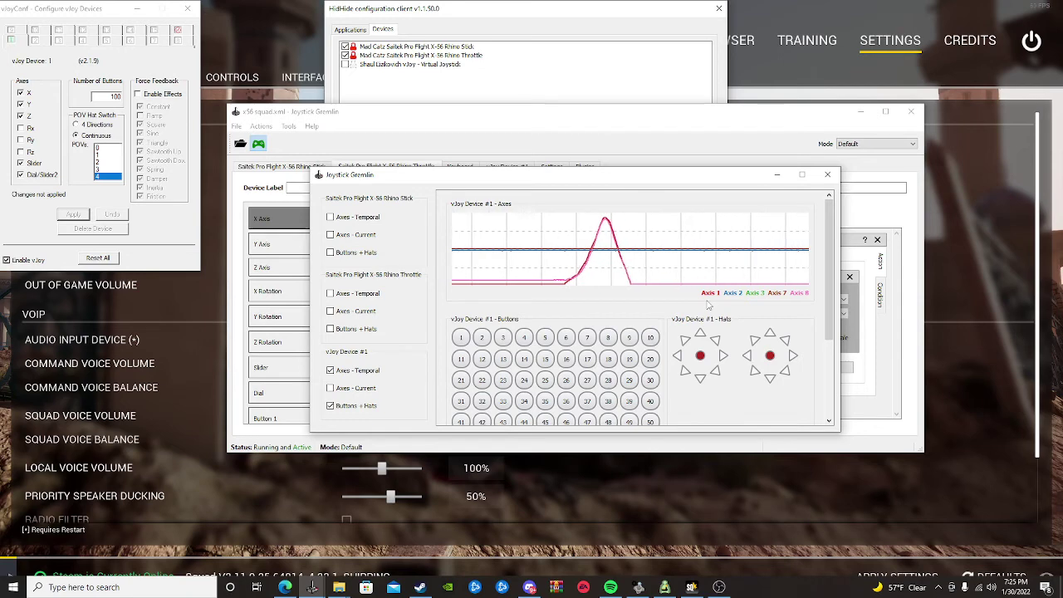
- Put away the Input Viewer and Joystick Gremlin windows and show HidHide's list of allowed applications
left_click(776, 174)
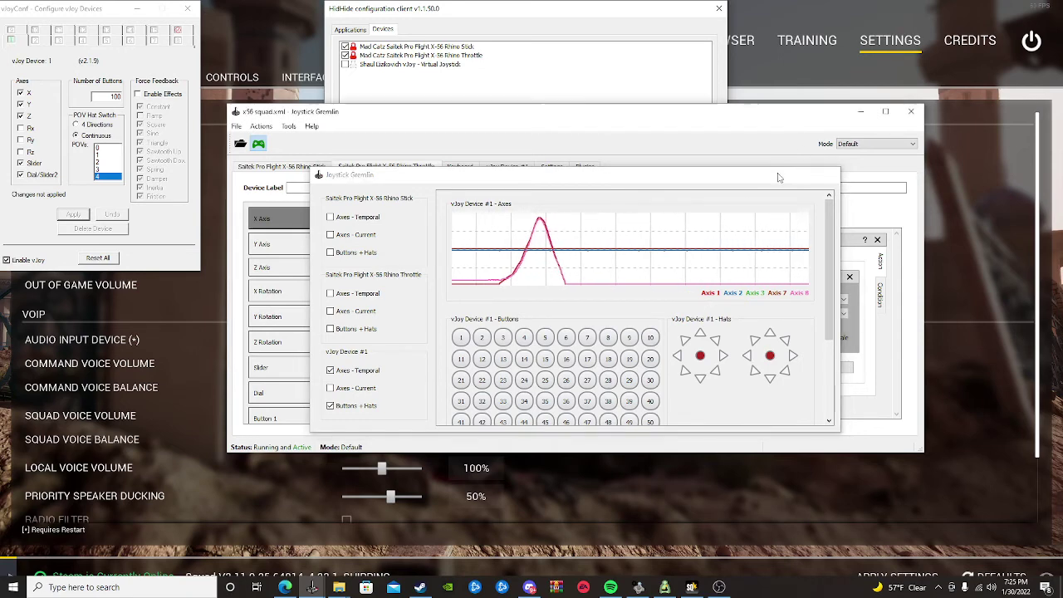
left_click(860, 111)
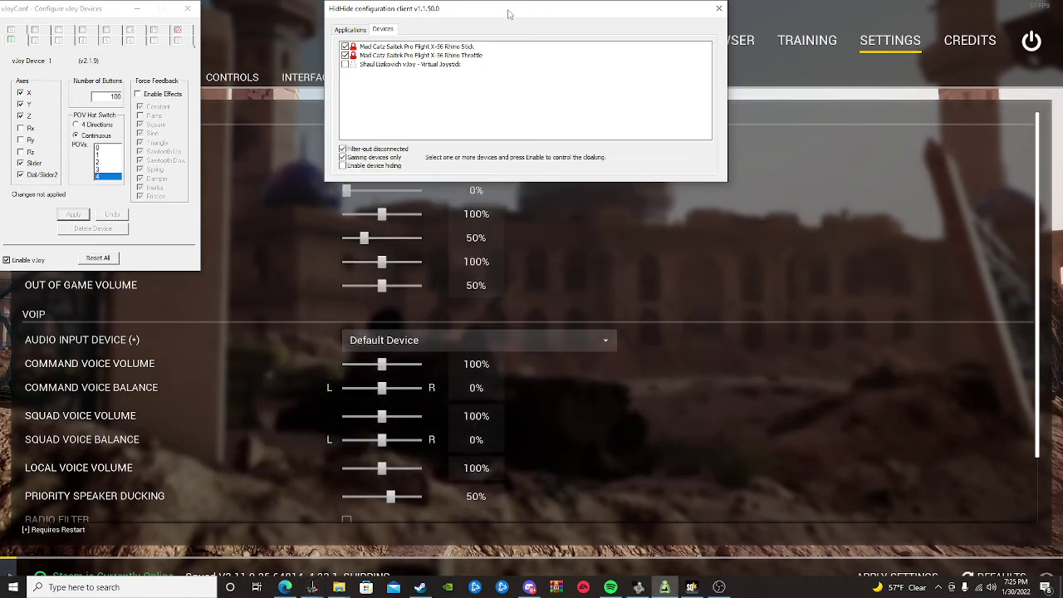
left_click_drag(437, 9, 343, 184)
left_click(267, 204)
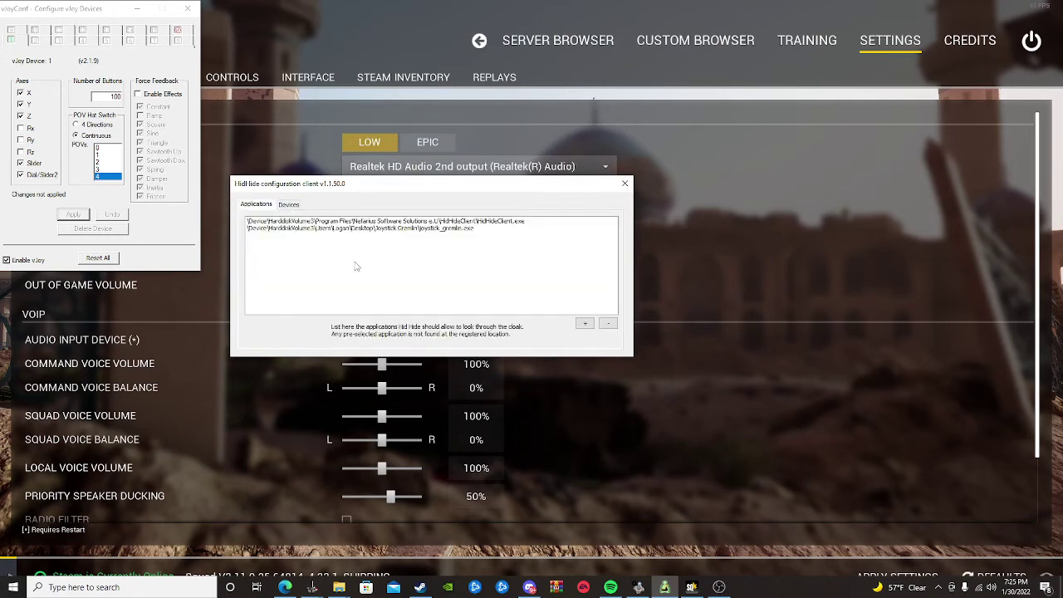
- View the Joystick Gremlin folder in HidHide's application picker, close the picker, and select the existing joystick_gremlin.exe entry
left_click(584, 324)
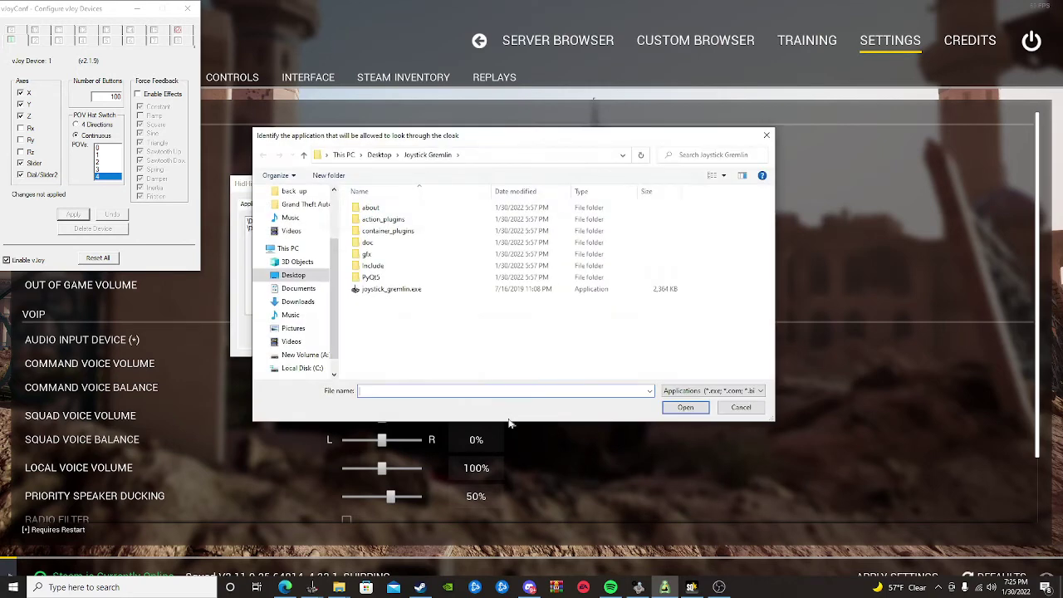
left_click_drag(531, 136, 645, 175)
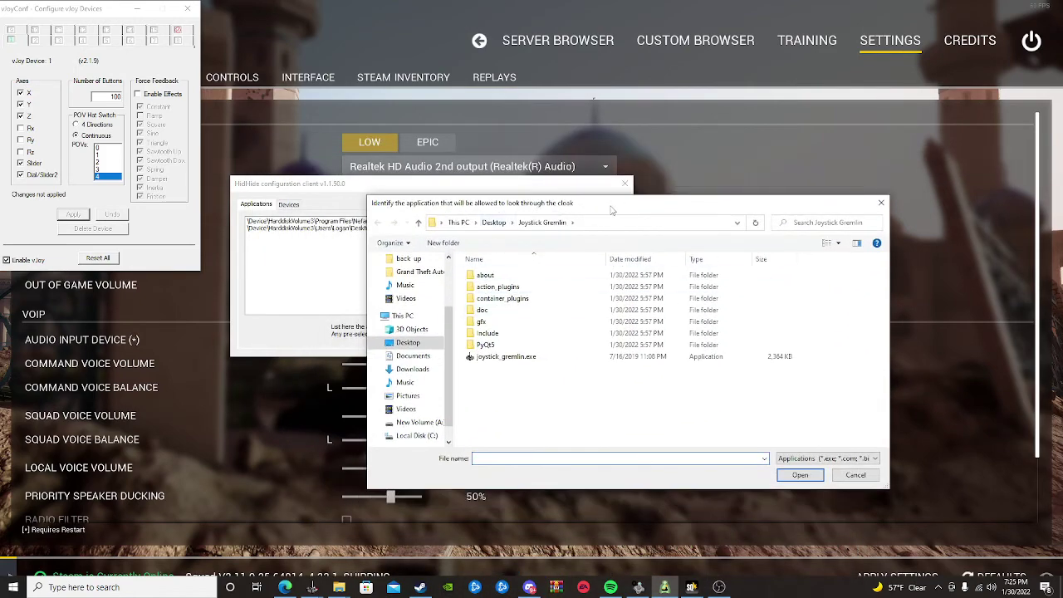
left_click_drag(613, 207, 690, 207)
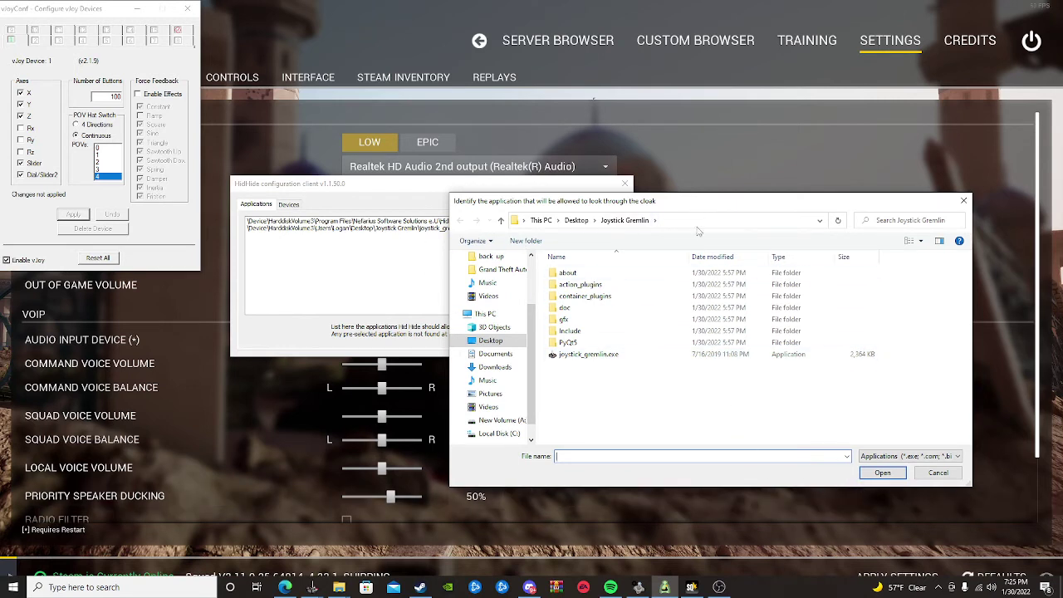
left_click_drag(702, 206, 586, 379)
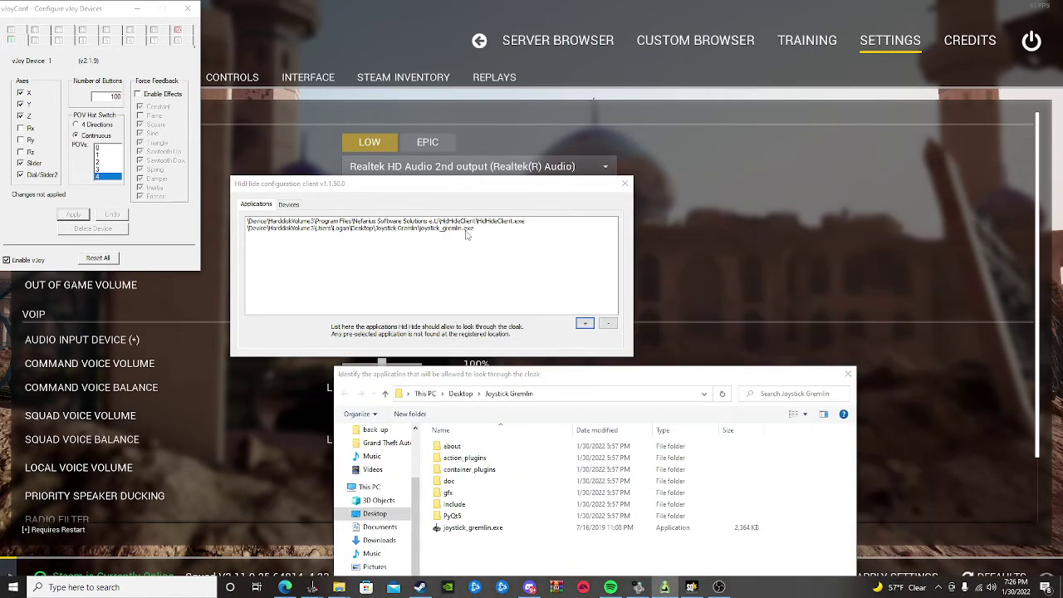
left_click(847, 374)
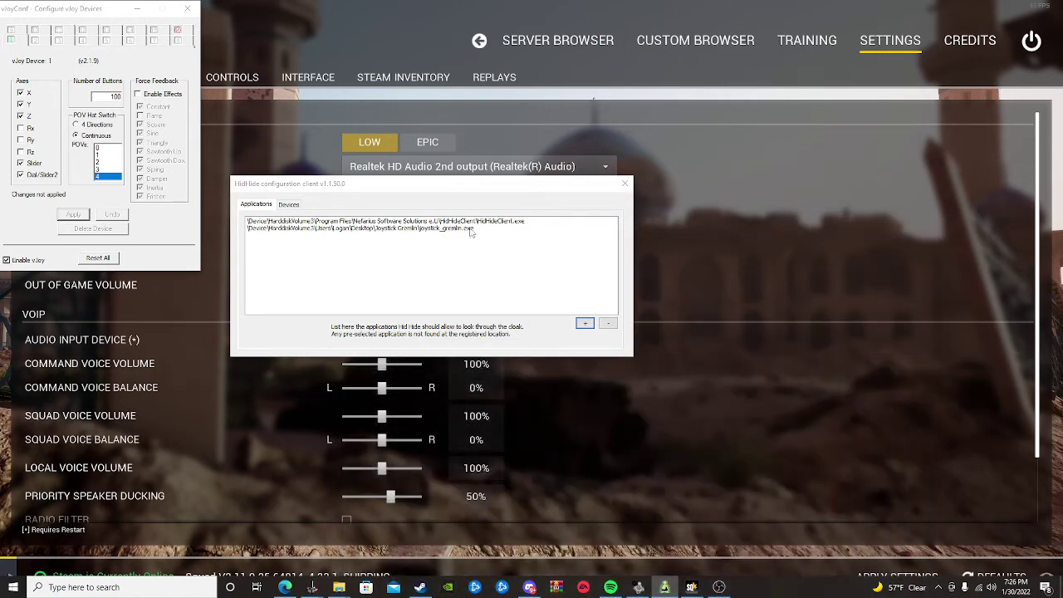
left_click(455, 229)
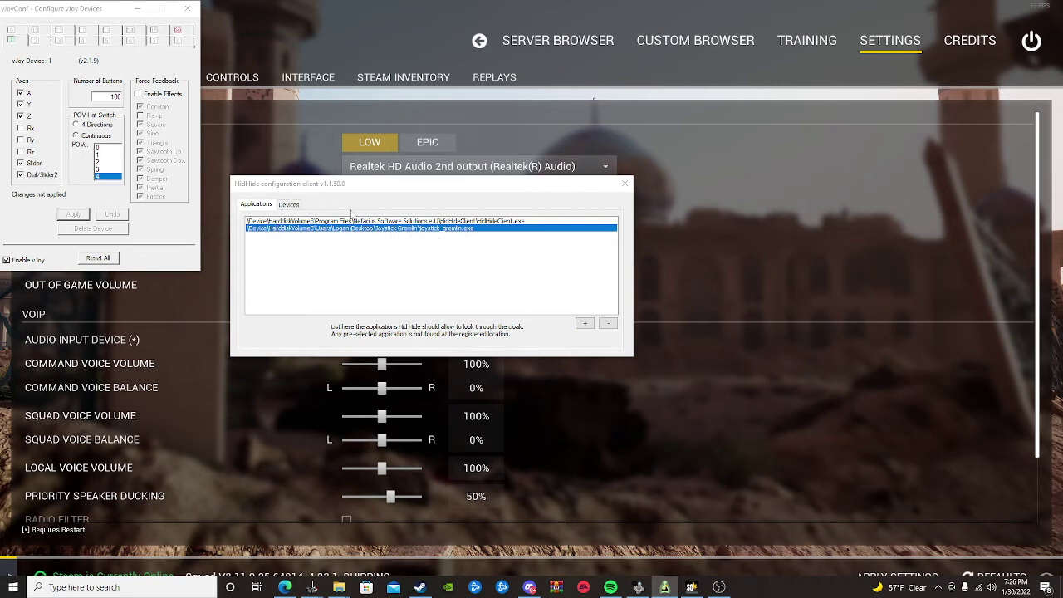
- Toggle the X-56 Rhino Stick's cloaking off and on, enable device hiding in HidHide, and return to the allowed applications
left_click(290, 205)
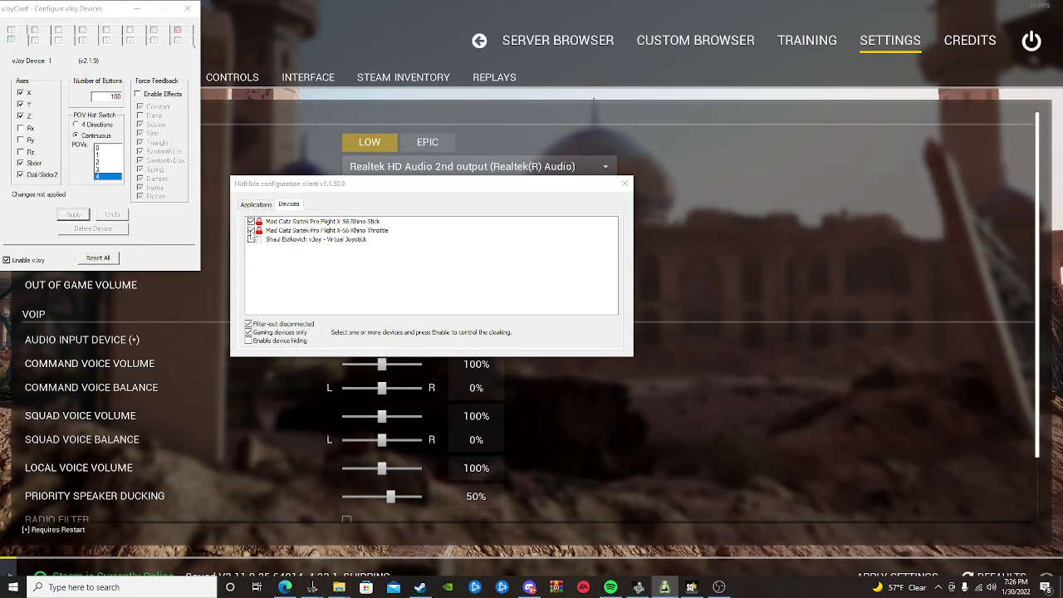
left_click(251, 222)
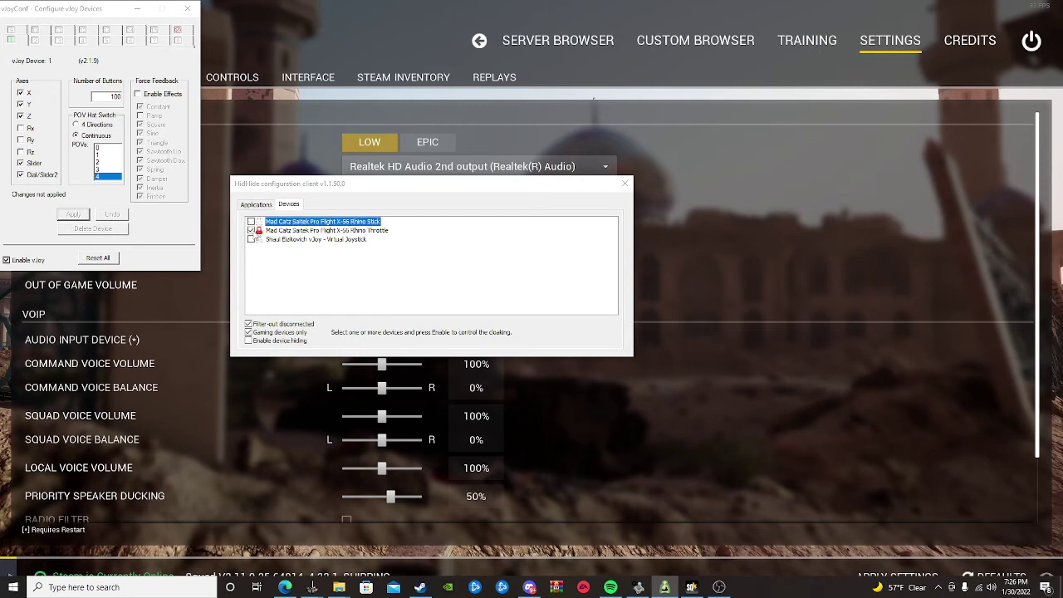
left_click(251, 222)
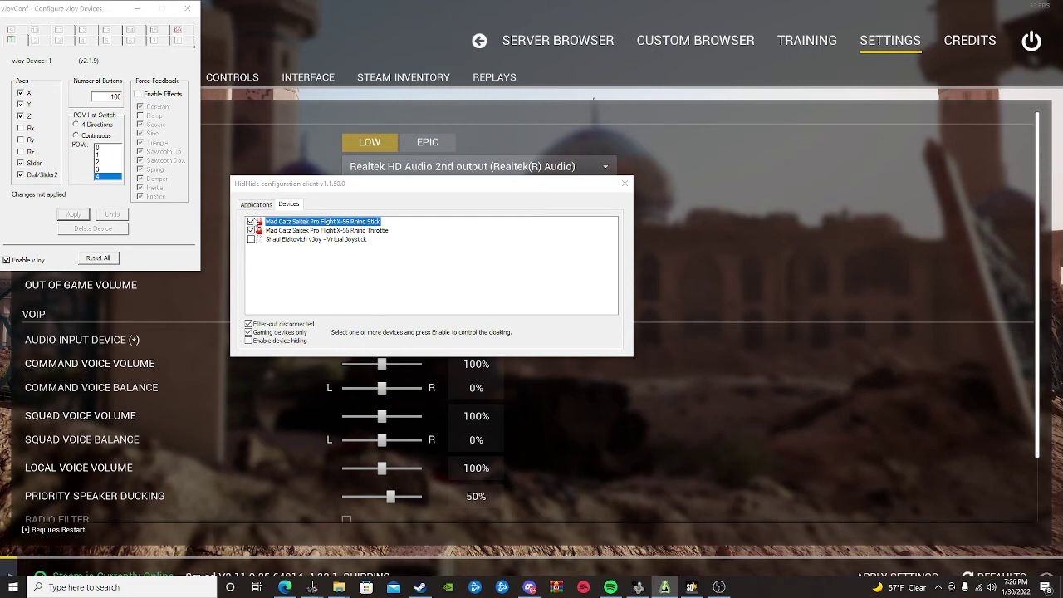
left_click(248, 341)
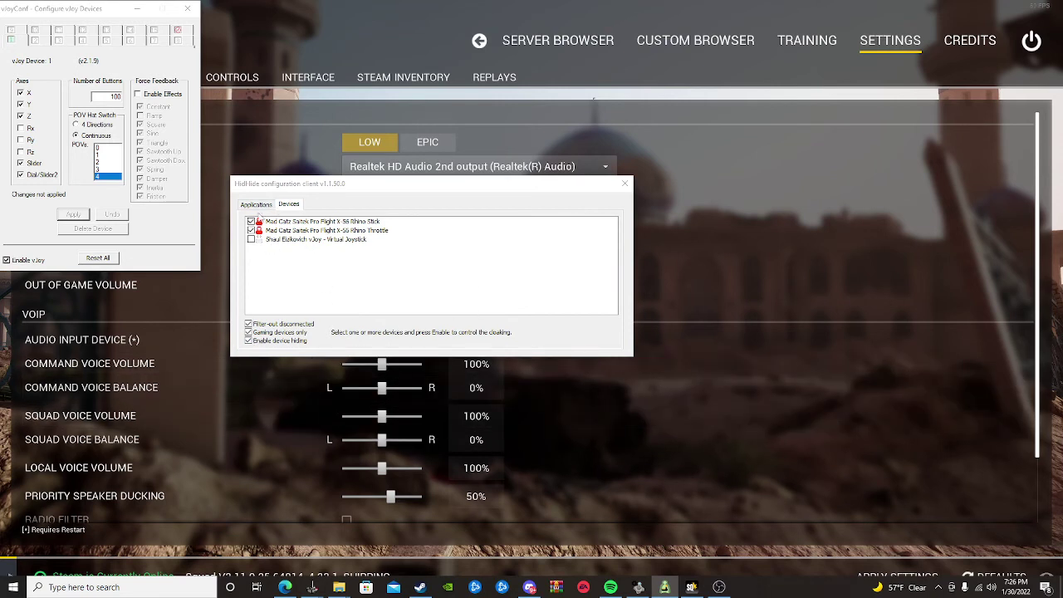
left_click(258, 205)
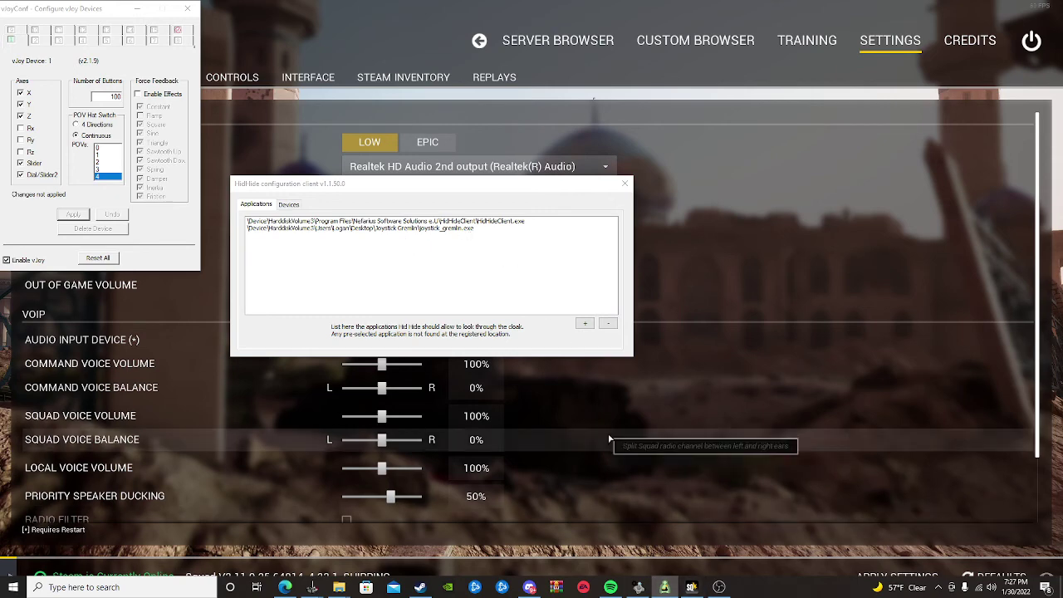
- Switch to the Joystick Gremlin window with the x56 squad profile and look over its profile loading and saving options
left_click(312, 587)
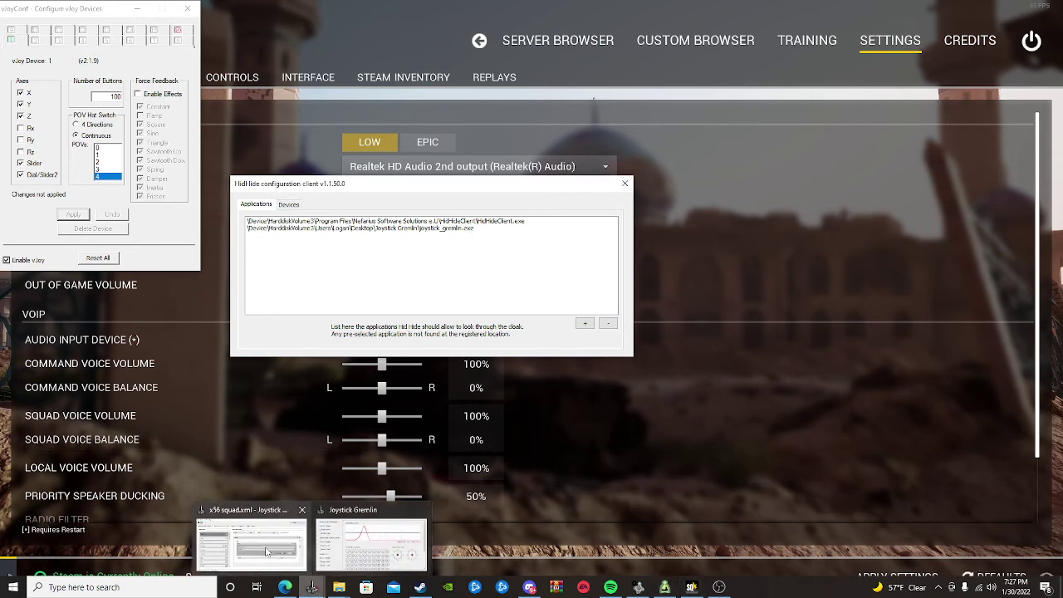
left_click(381, 579)
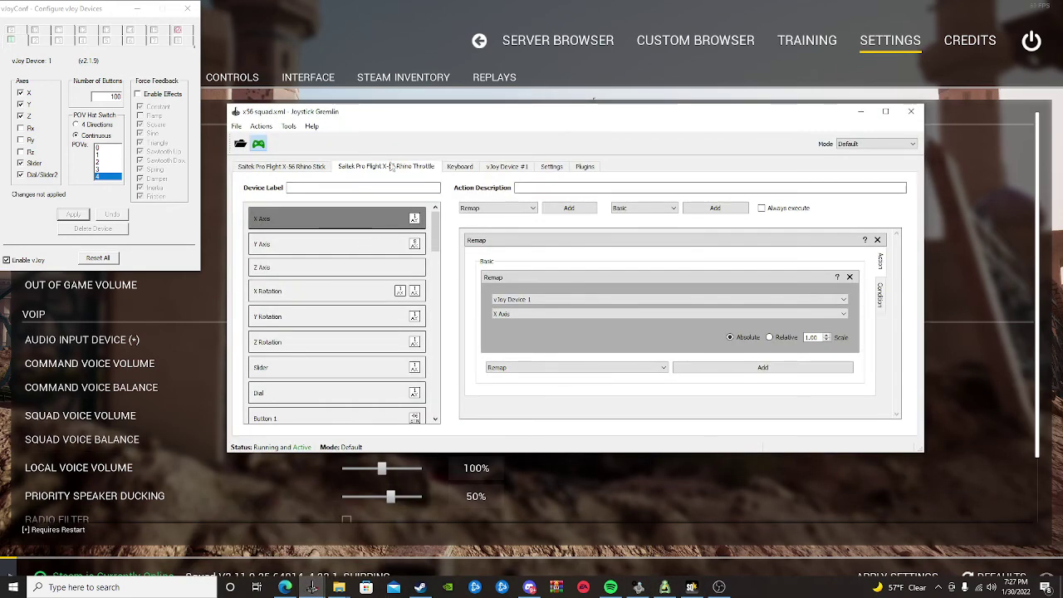
left_click(237, 127)
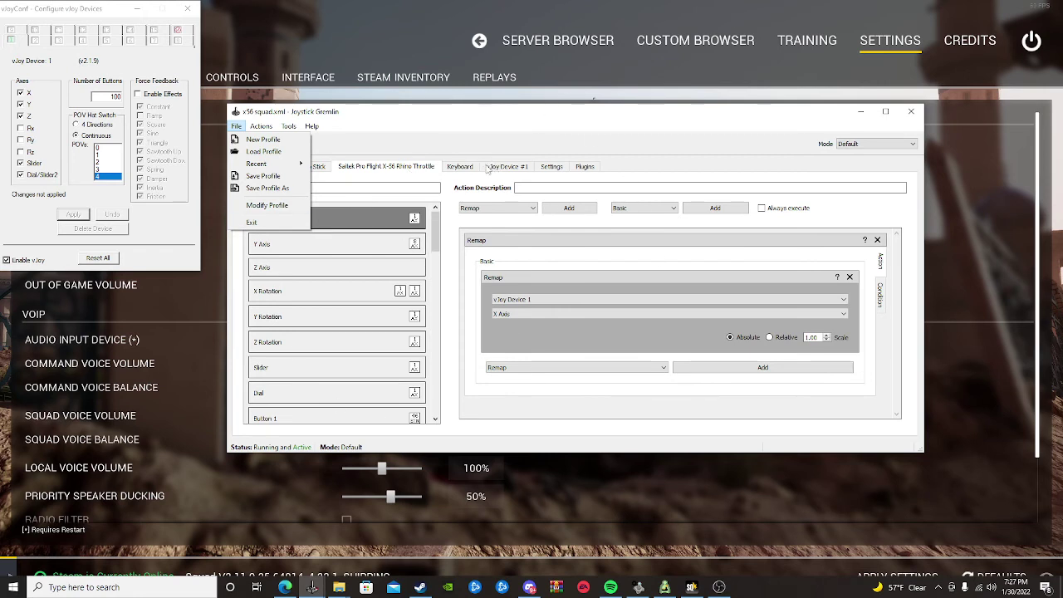
left_click(411, 152)
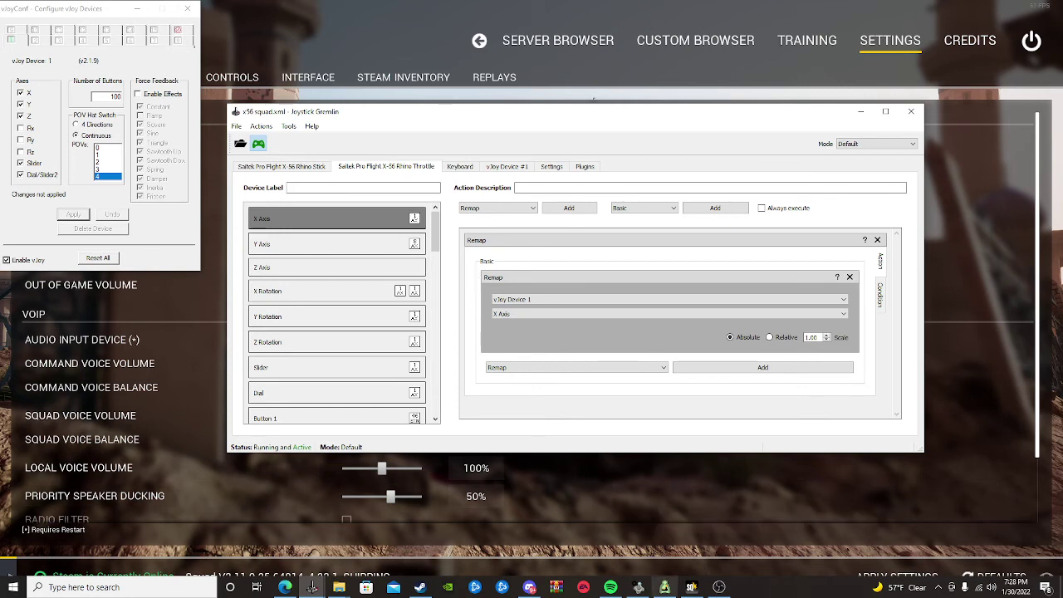
- Check HidHide's allowed applications again, and put away the HidHide and Joystick Gremlin windows
left_click(664, 587)
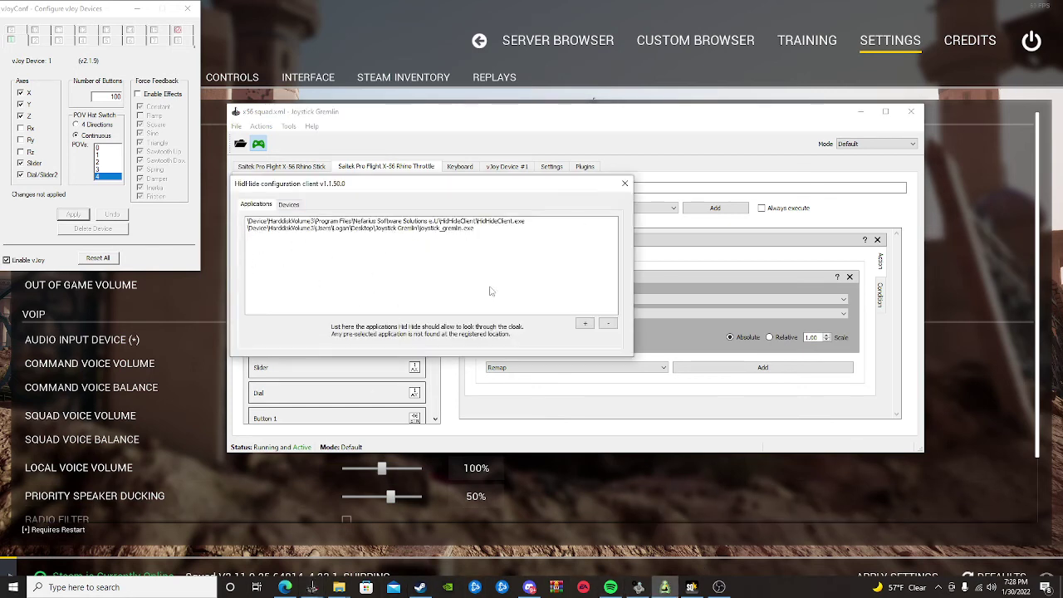
left_click(624, 182)
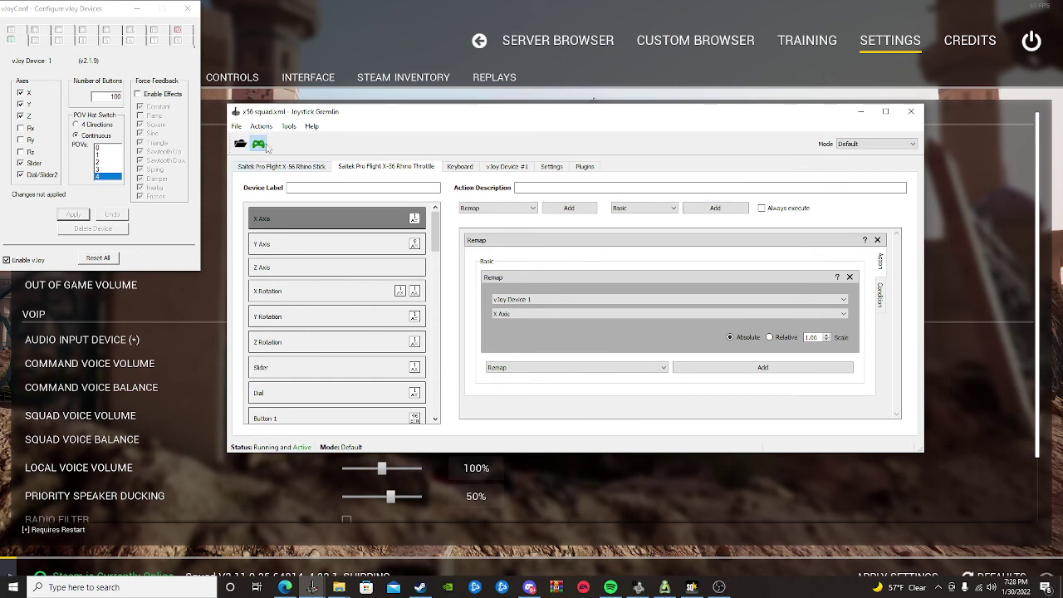
left_click(860, 111)
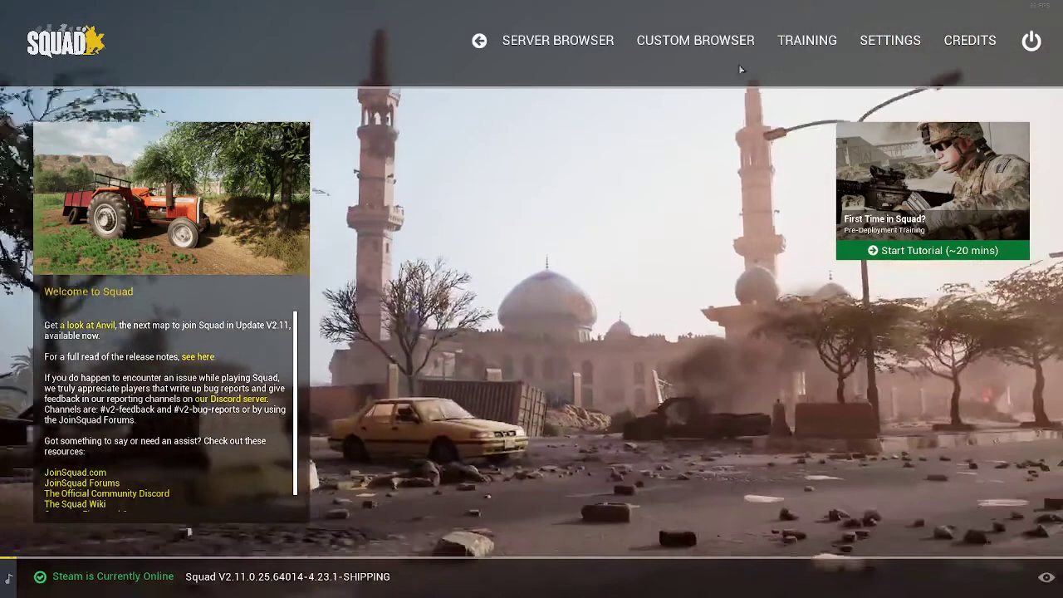
- Open Squad's control settings and review the helicopter axis bindings and curves
left_click(889, 38)
left_click(229, 86)
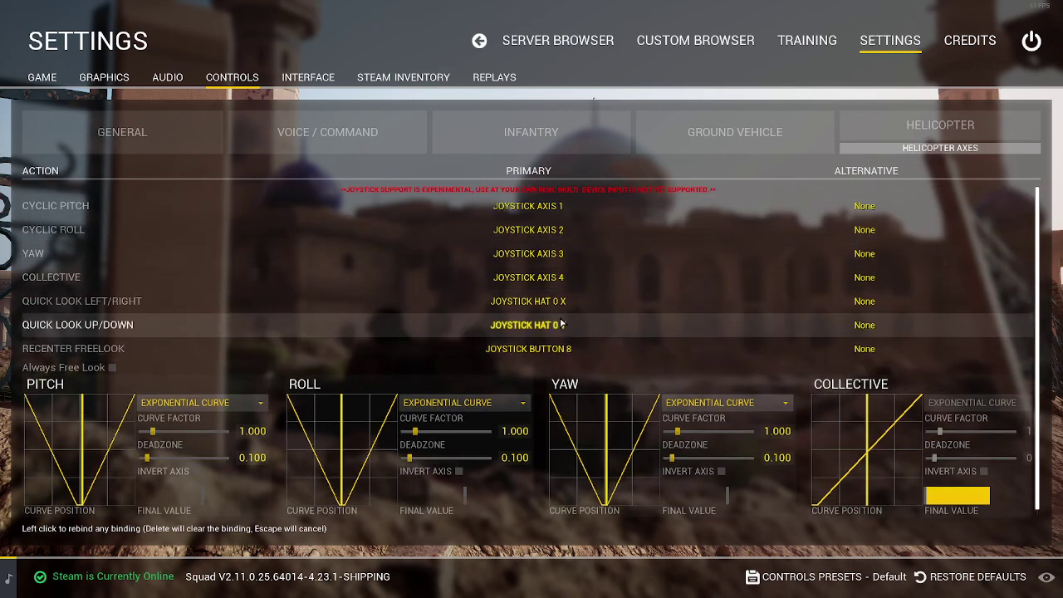
scroll(490, 324, "down", 1)
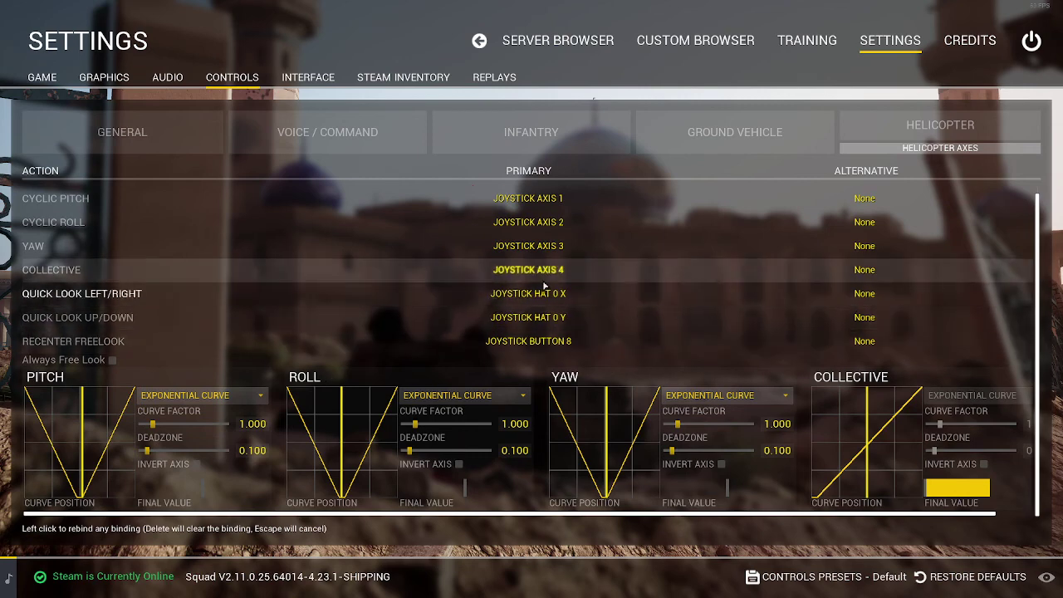
scroll(581, 291, "up", 1)
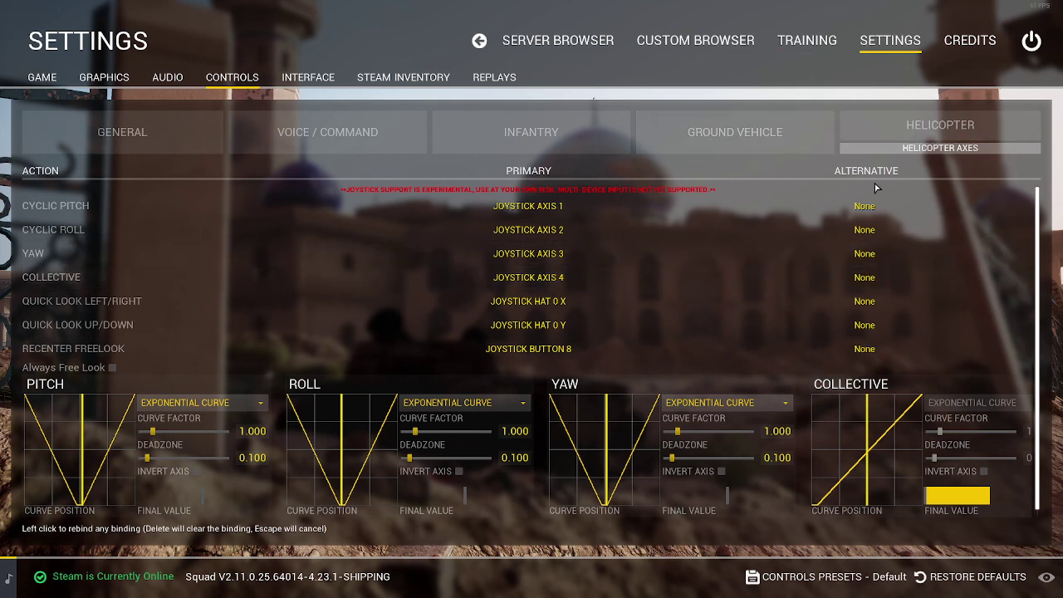
- Look through Squad's Ground Vehicle, Infantry, Voice / Command and General bindings, and open the Game settings
left_click(765, 144)
left_click(567, 132)
left_click(340, 146)
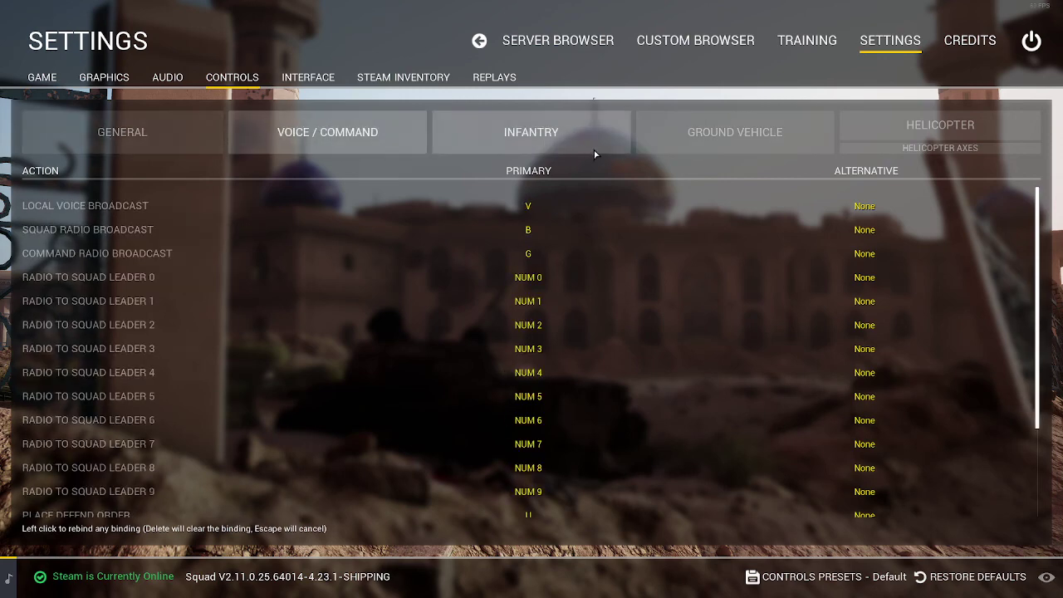
left_click(114, 153)
scroll(429, 374, "down", 10)
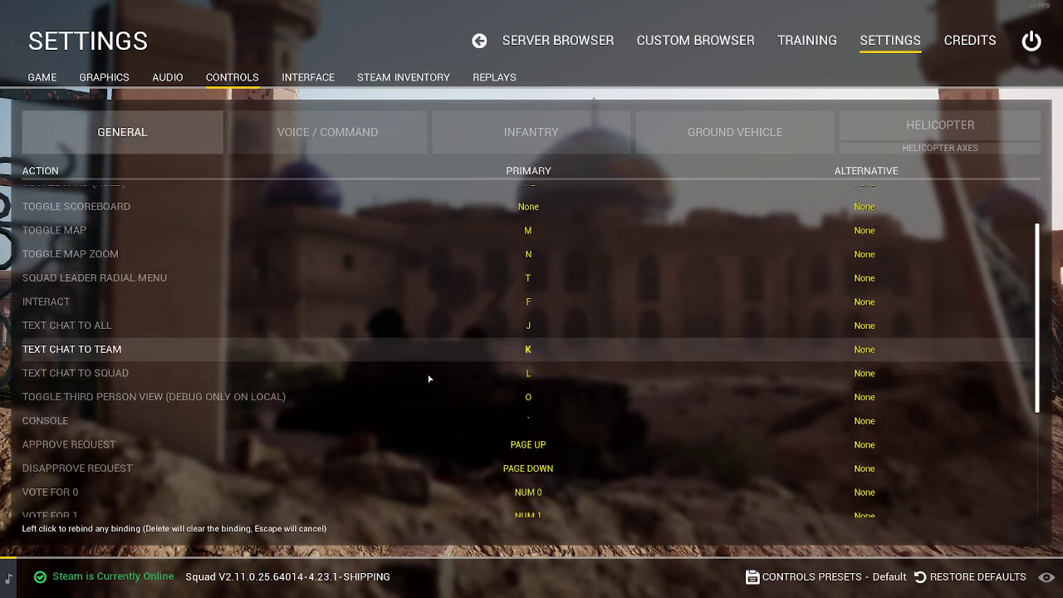
scroll(524, 493, "up", 5)
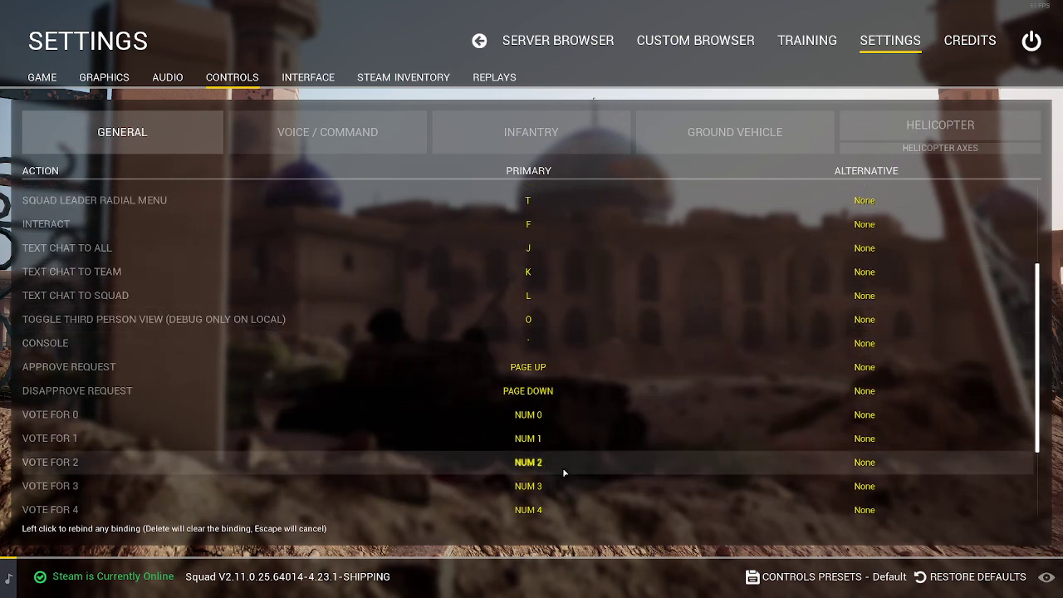
left_click(42, 77)
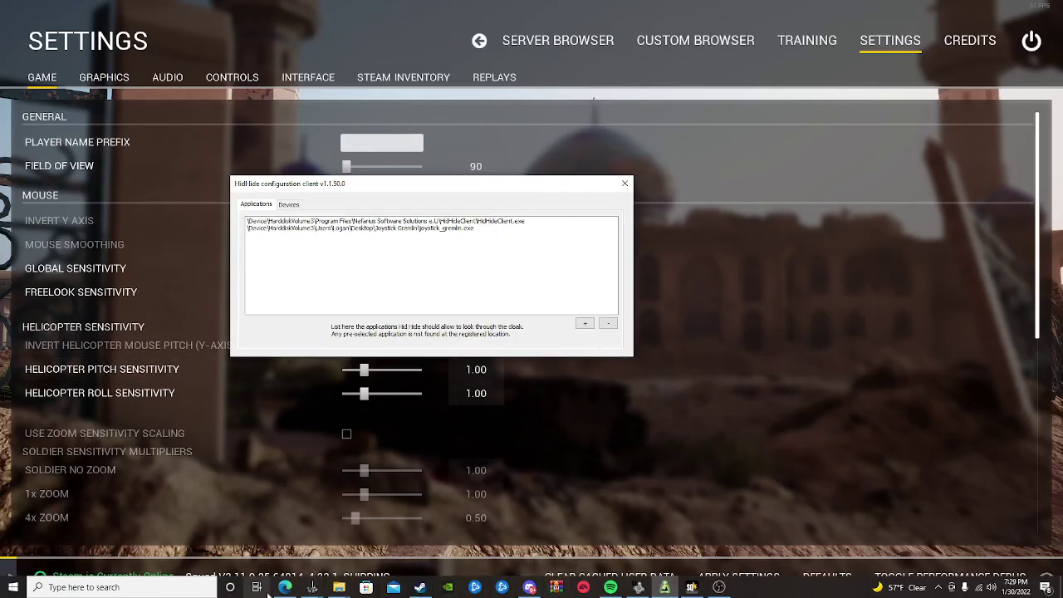
left_click(719, 587)
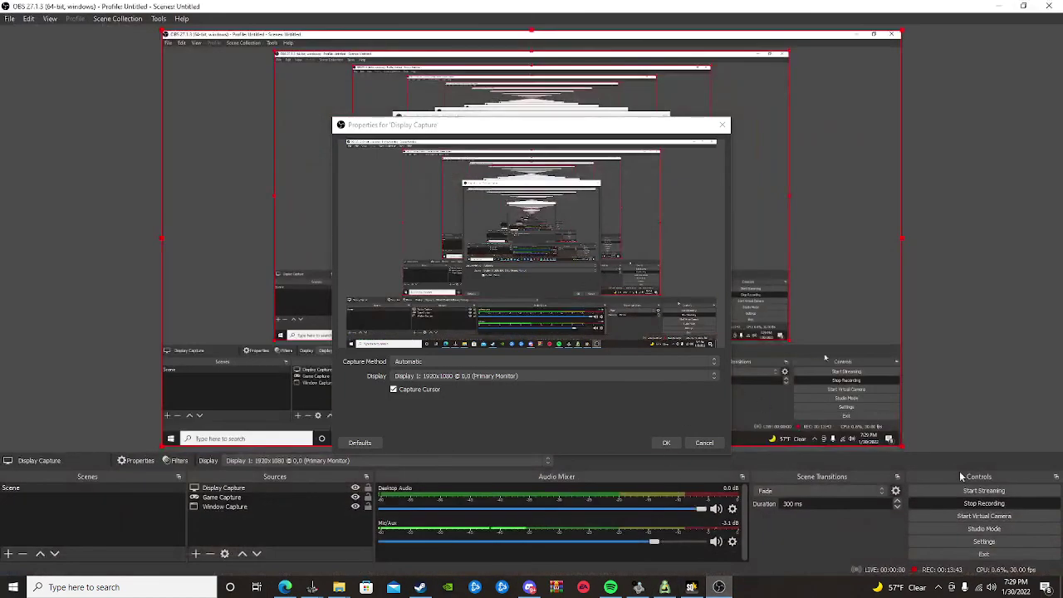